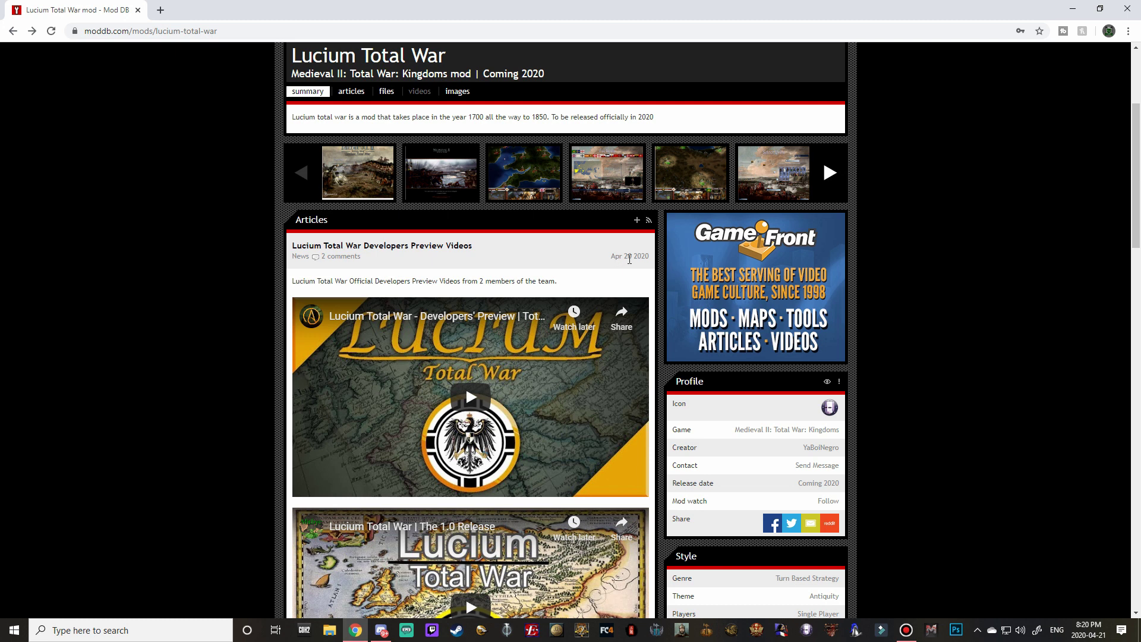
Go to the moddb.com home page.
scroll(145, 360, up, 4)
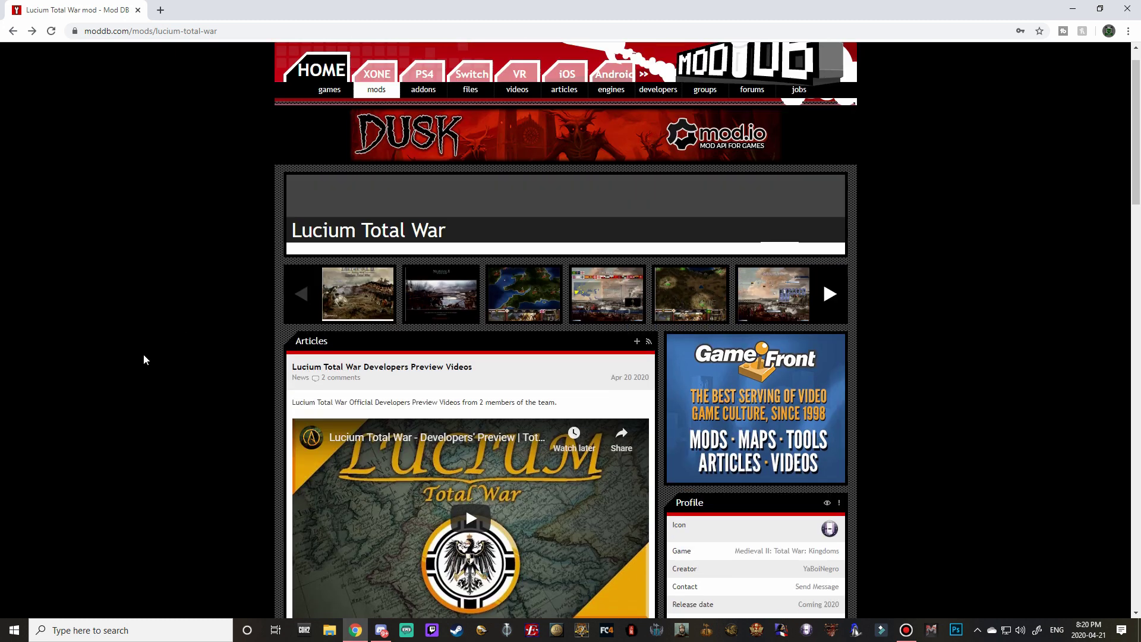
drag(217, 31, 134, 33)
key(BackSpace)
key(Return)
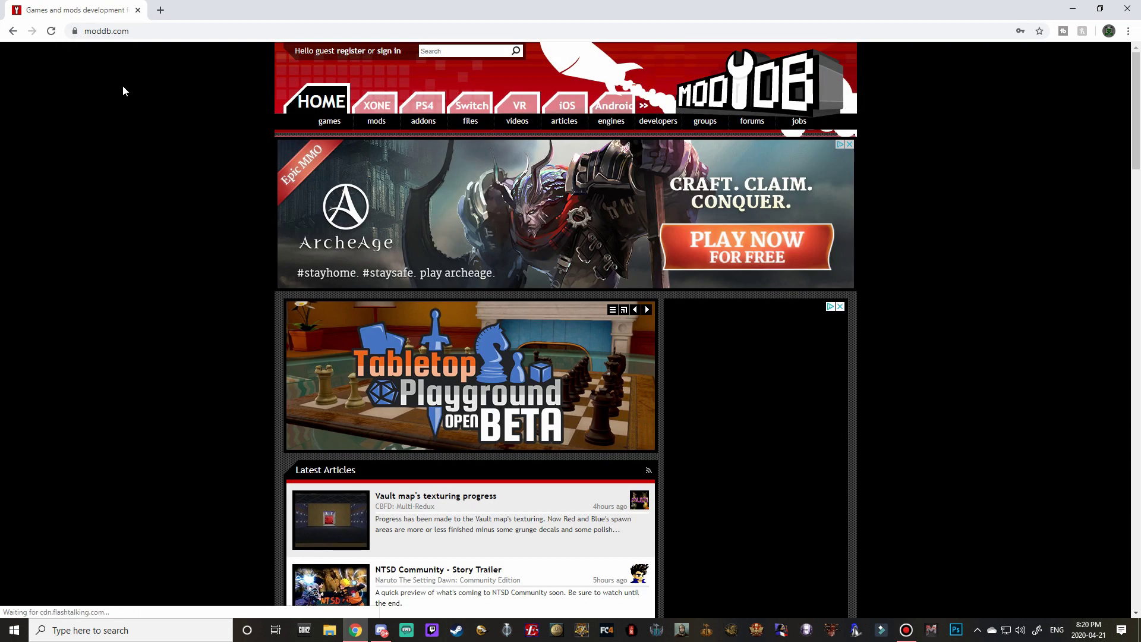
Search the site for "luci" and open the Lucium Total War mod page.
click(439, 51)
text(luci)
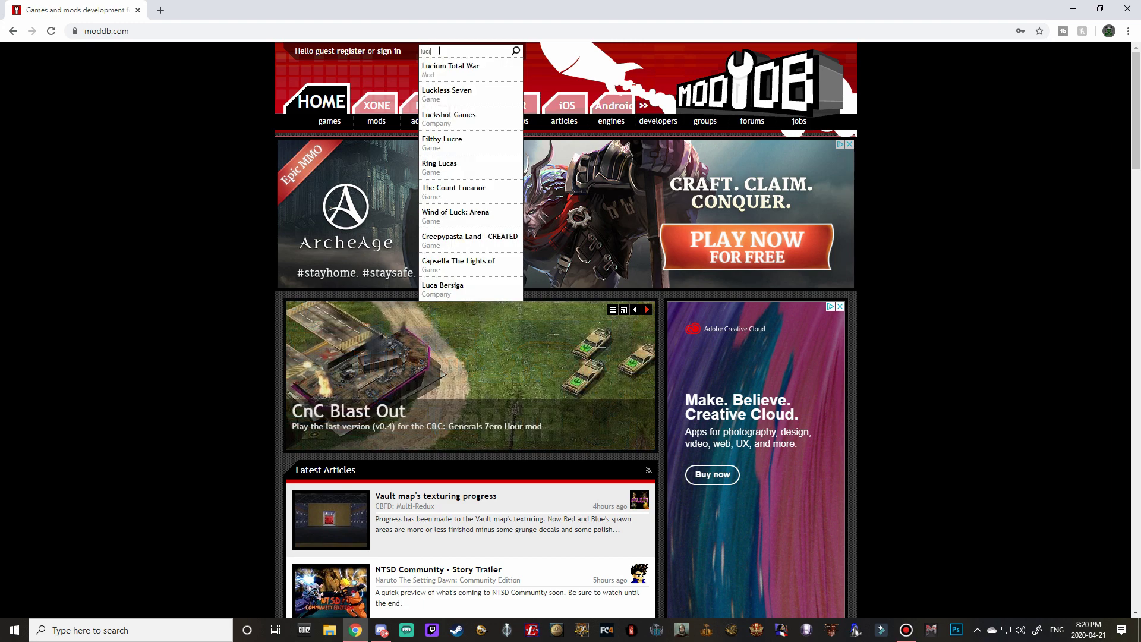
click(442, 70)
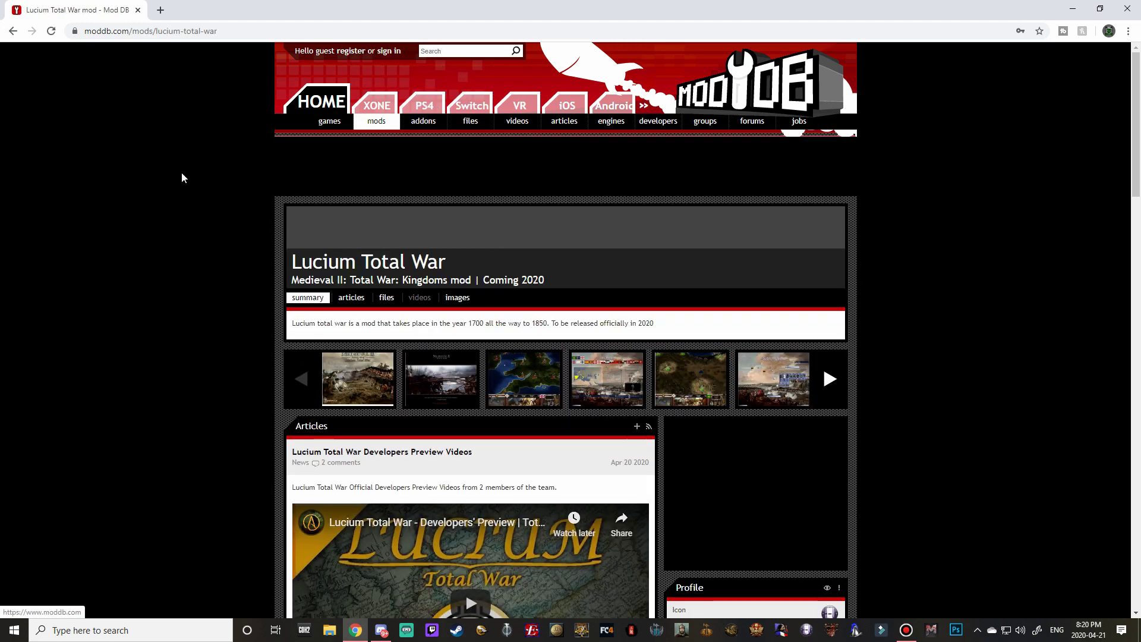
Show the mod's files and open the Lucium Total War Version 1.0 and Patch for Version 1.0 pages in separate new tabs.
scroll(165, 298, down, 3)
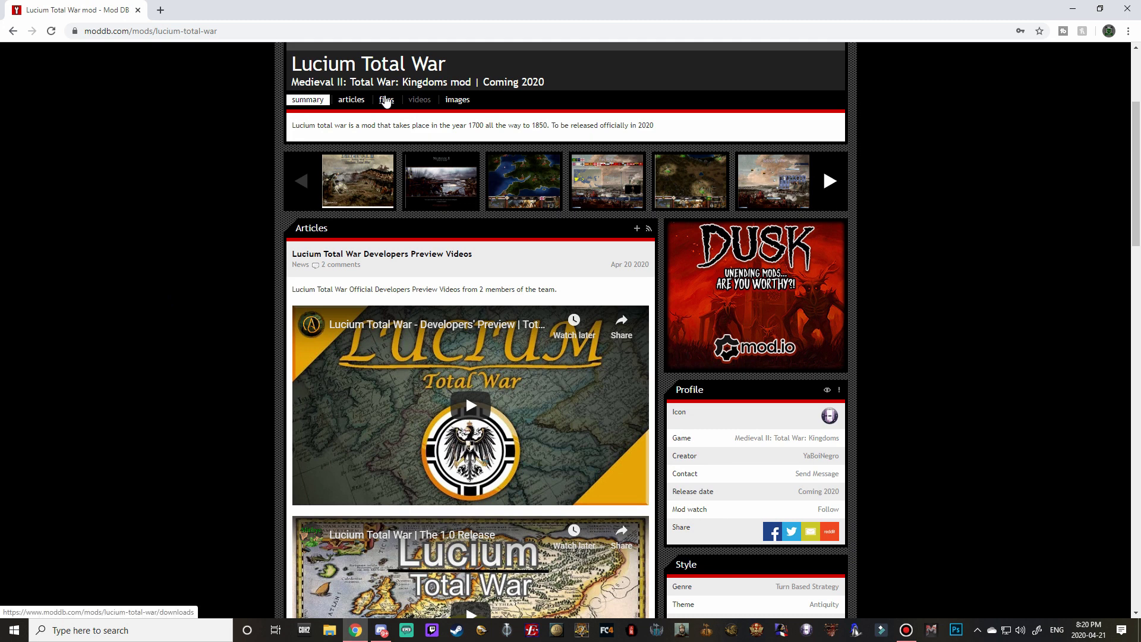
click(386, 99)
scroll(199, 232, down, 4)
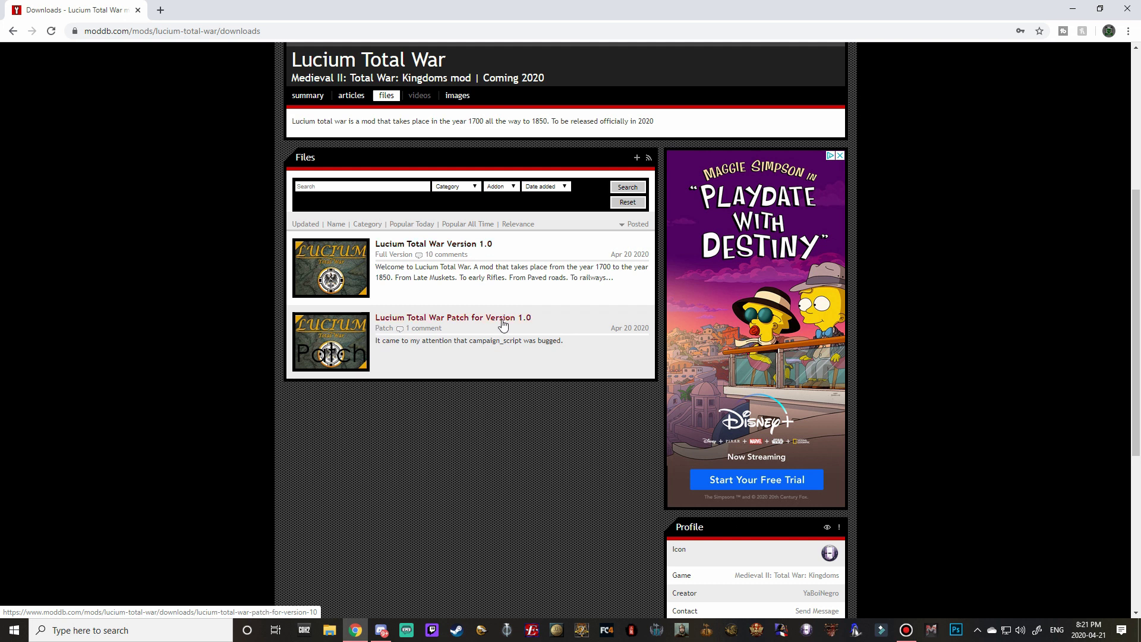
right_click(427, 241)
click(452, 251)
right_click(435, 320)
click(452, 326)
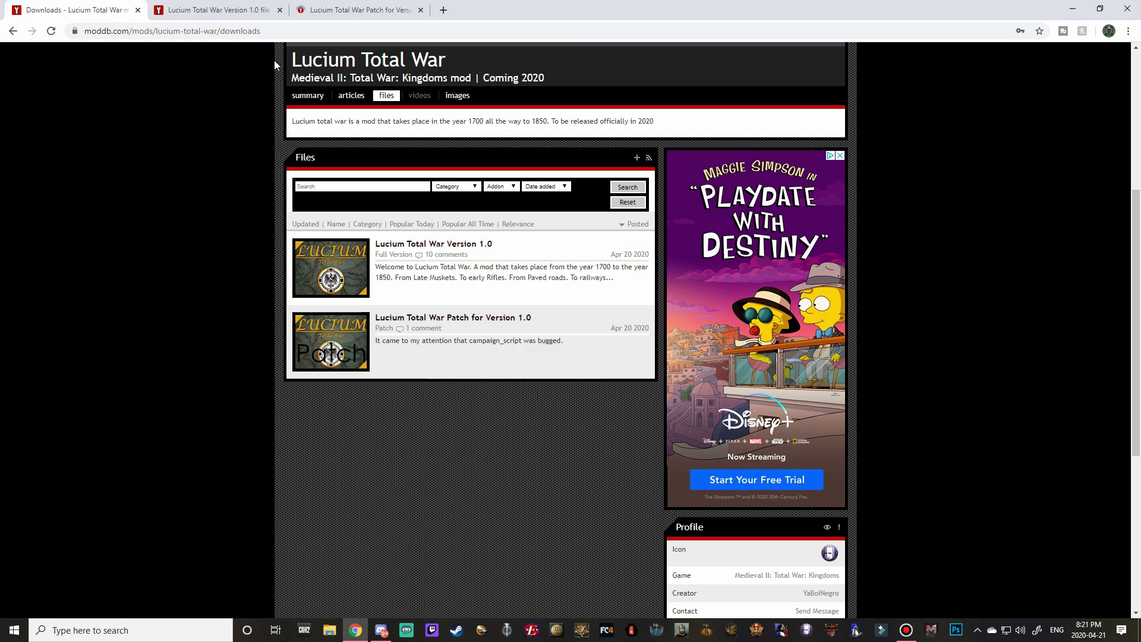
Download LuciumInstallFolder.rar from the Lucium Total War Version 1.0 page and dismiss the download pop-up.
click(218, 8)
scroll(177, 212, down, 5)
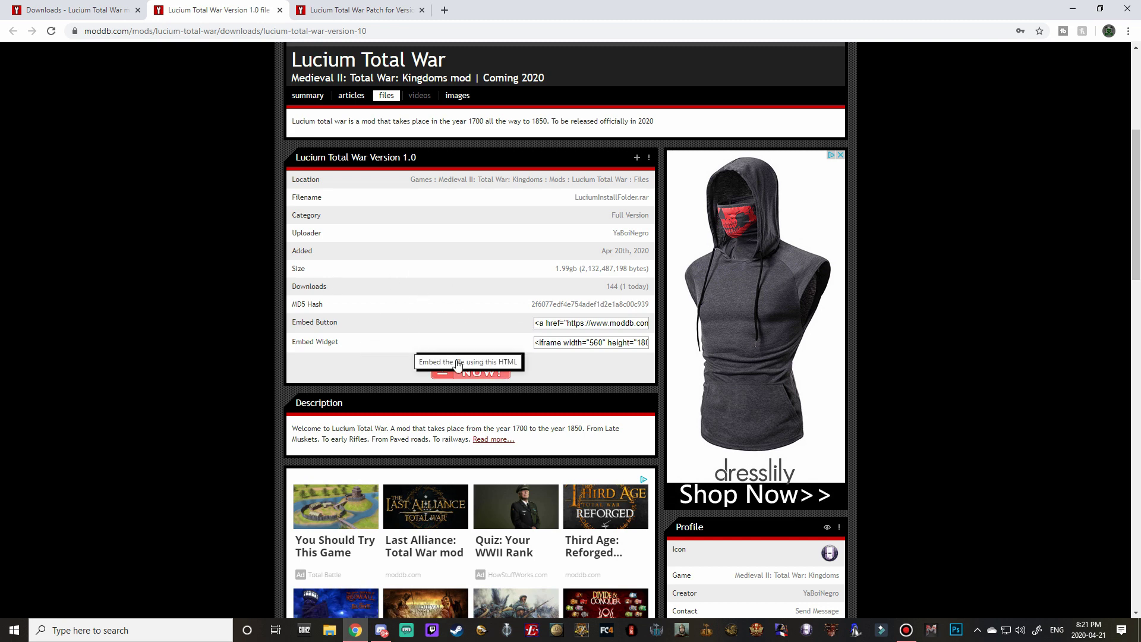
click(478, 373)
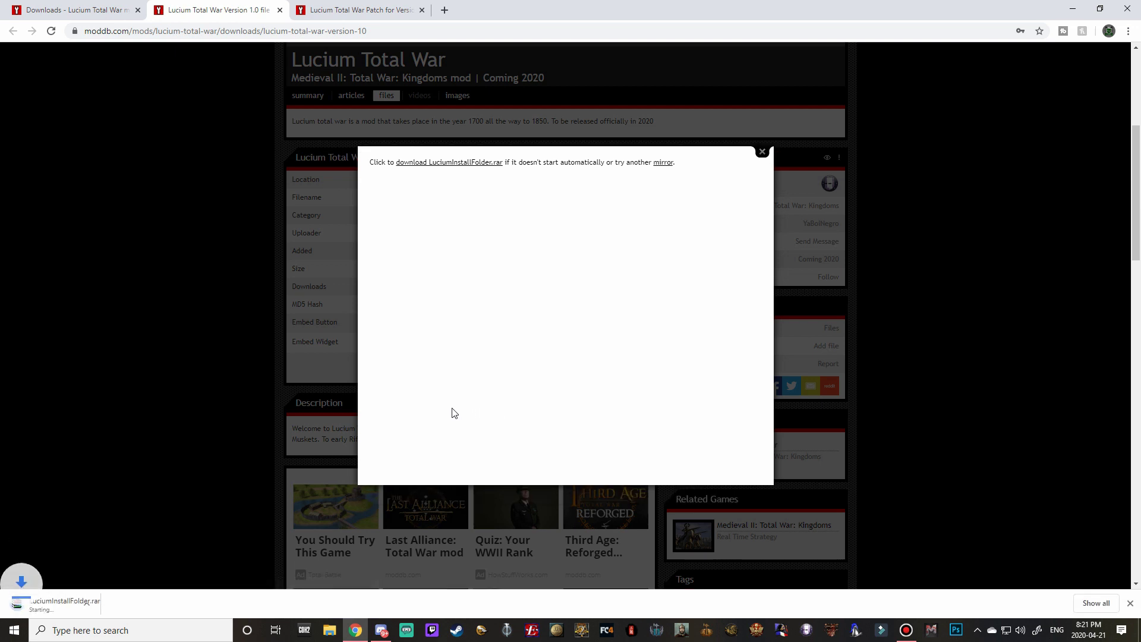
click(762, 151)
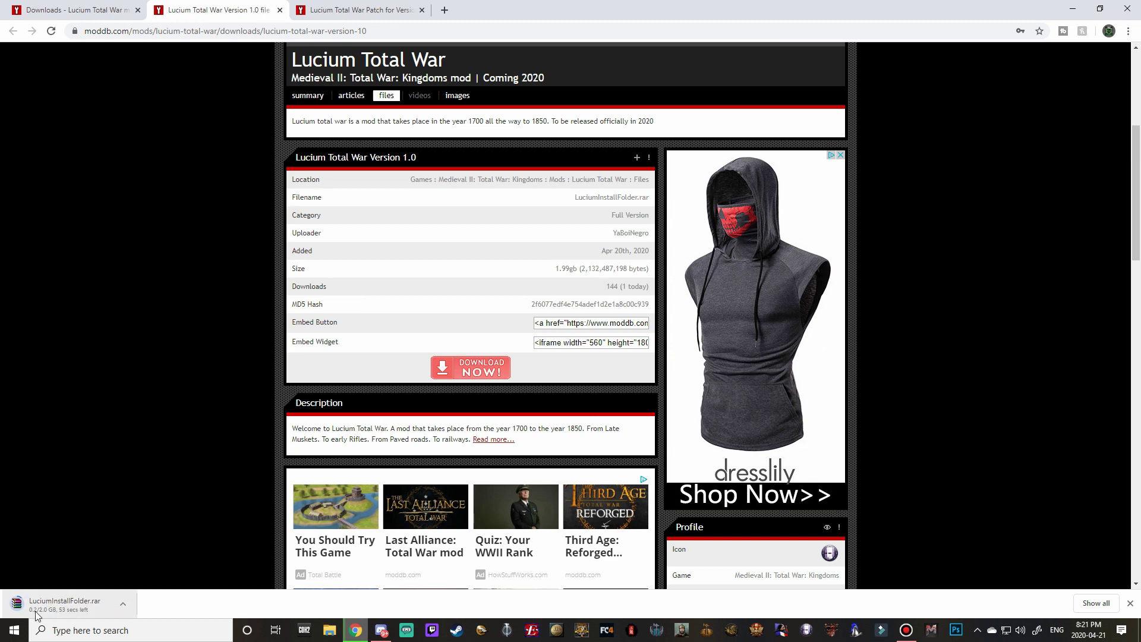
Download LuciumPatchFolder.1.rar from the patch page, dismiss the download pop-up, and return to the Version 1.0 page.
click(357, 11)
scroll(202, 331, down, 2)
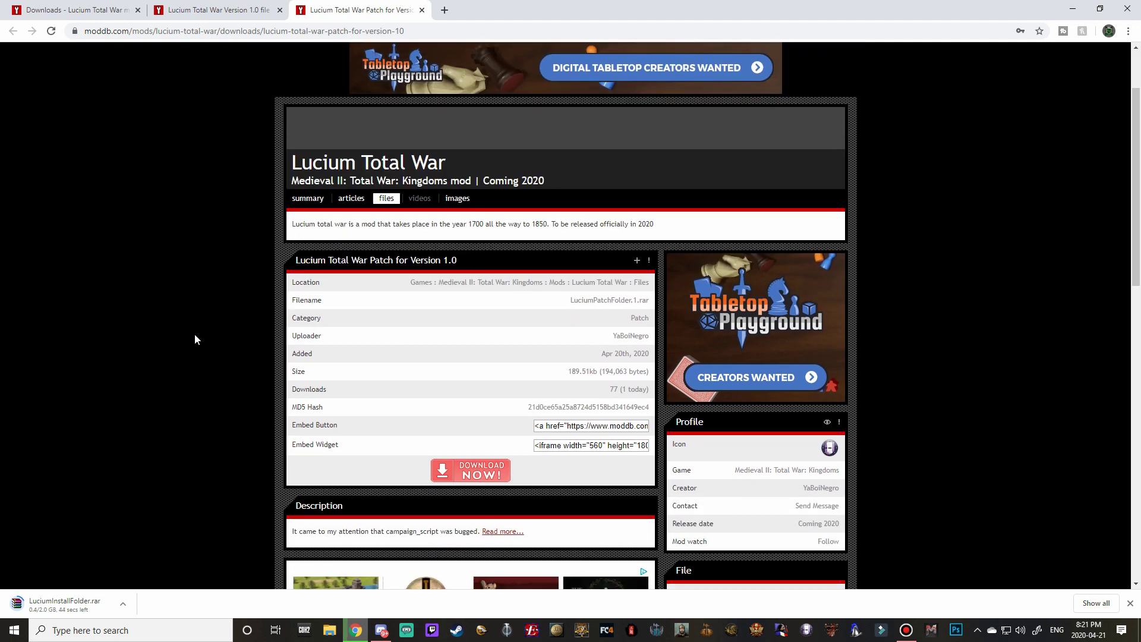
scroll(357, 363, down, 2)
click(490, 372)
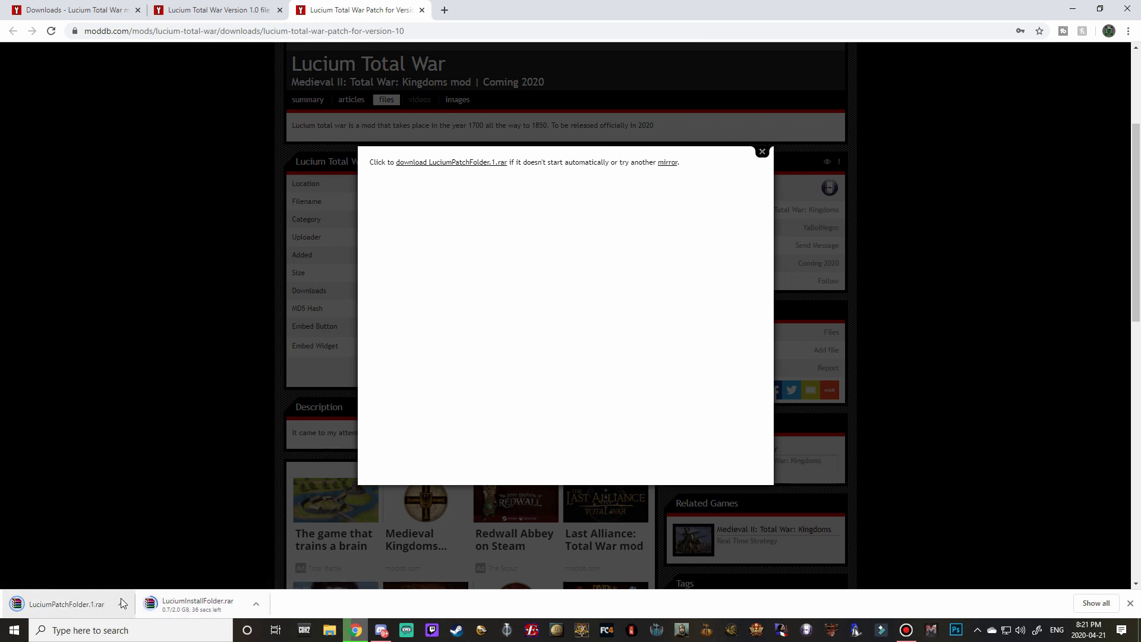
click(762, 153)
scroll(130, 315, up, 2)
scroll(129, 315, up, 2)
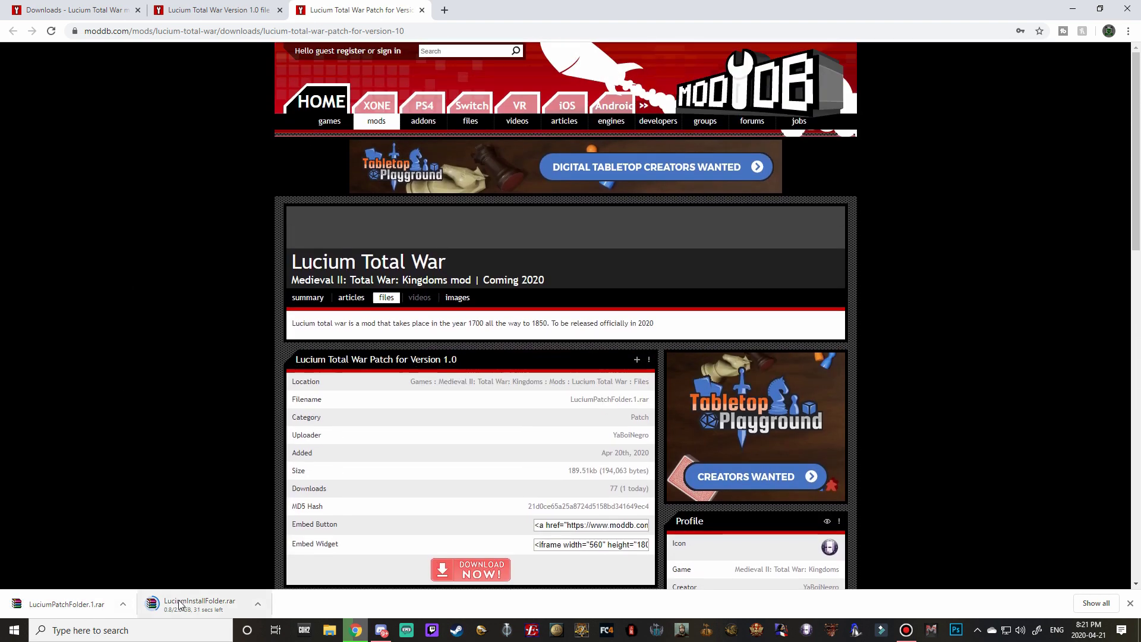
click(241, 12)
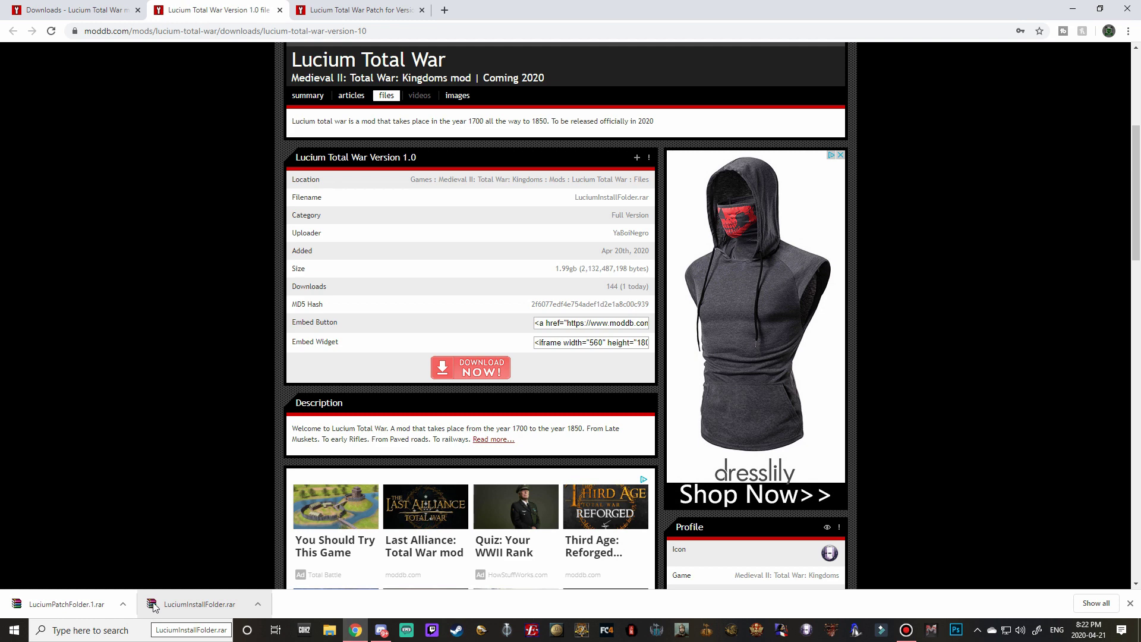
Switch to File Explorer, display the Downloads folder with the two Lucium archives, and close the web browser.
click(326, 634)
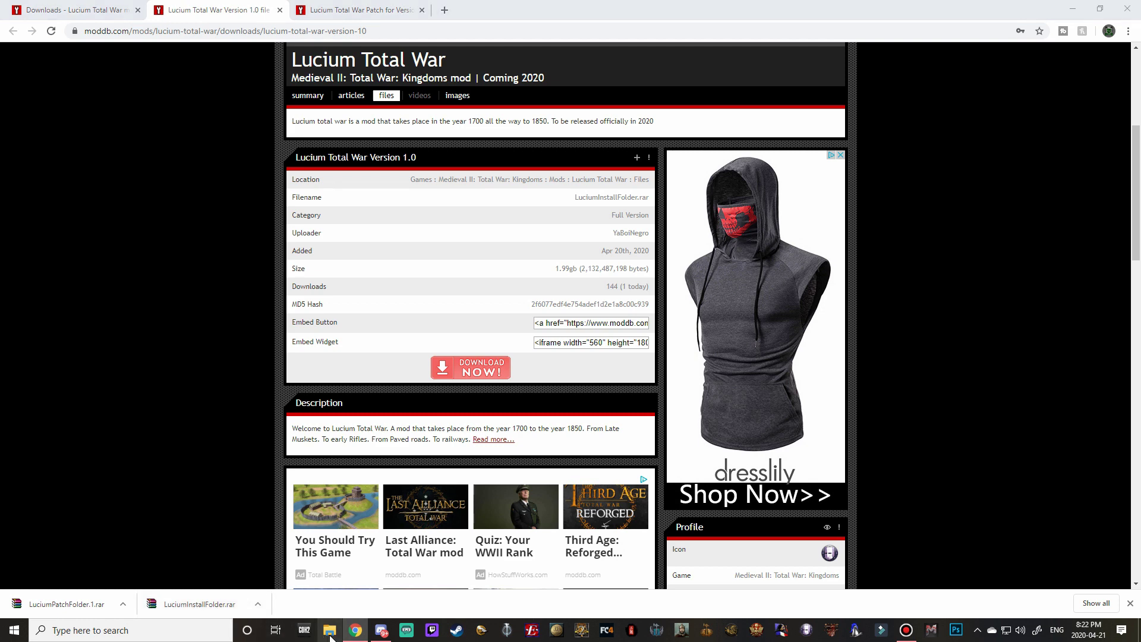
click(215, 384)
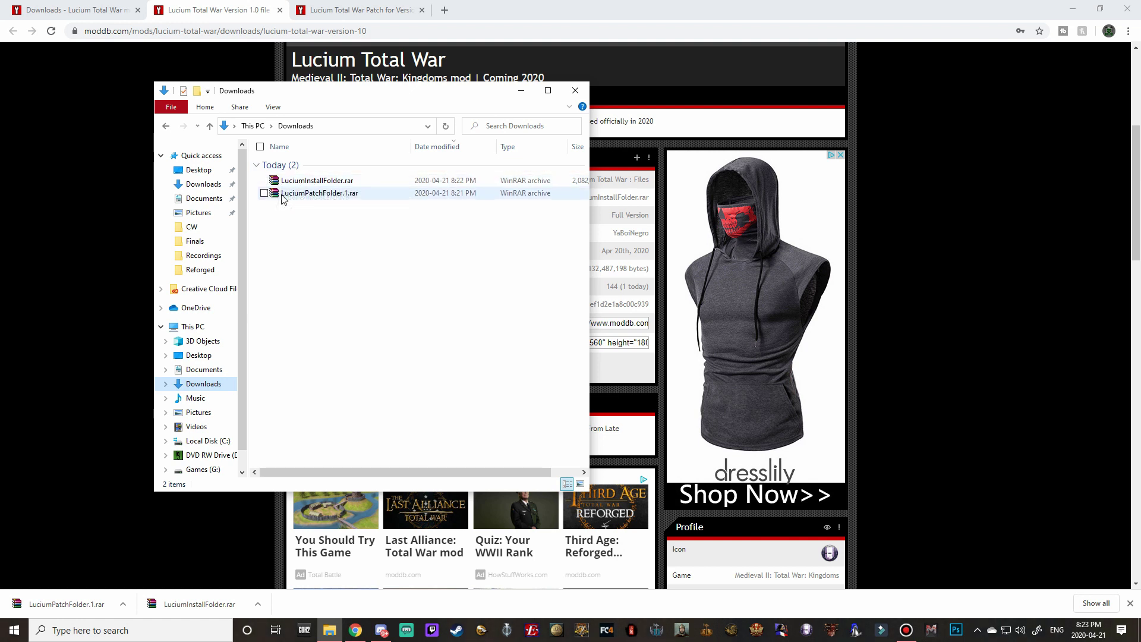
right_click(309, 197)
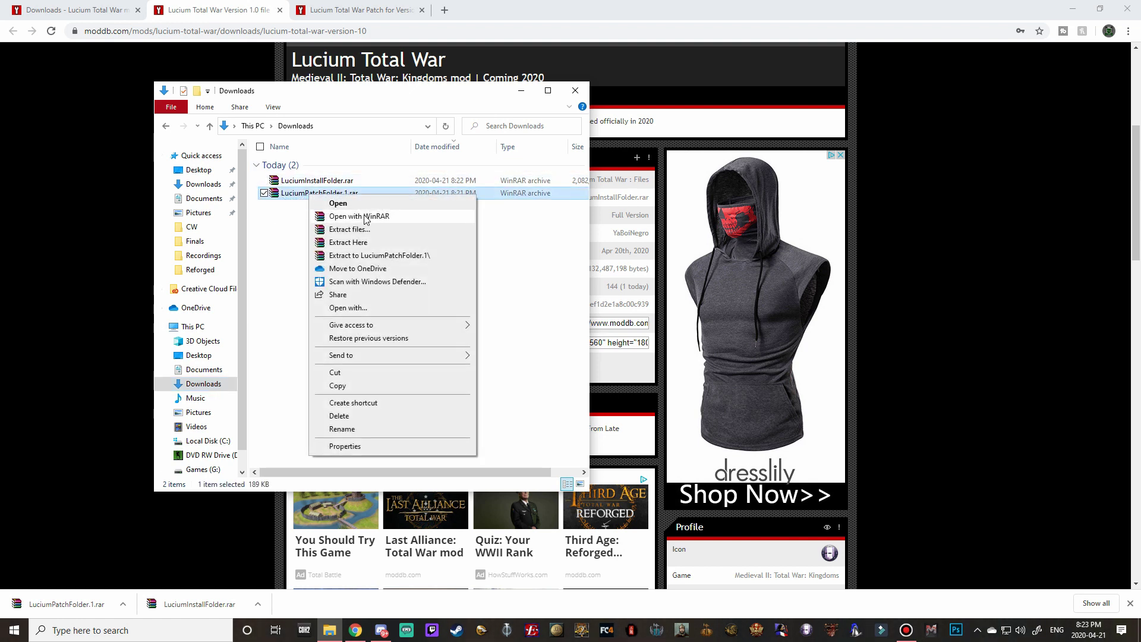
click(260, 249)
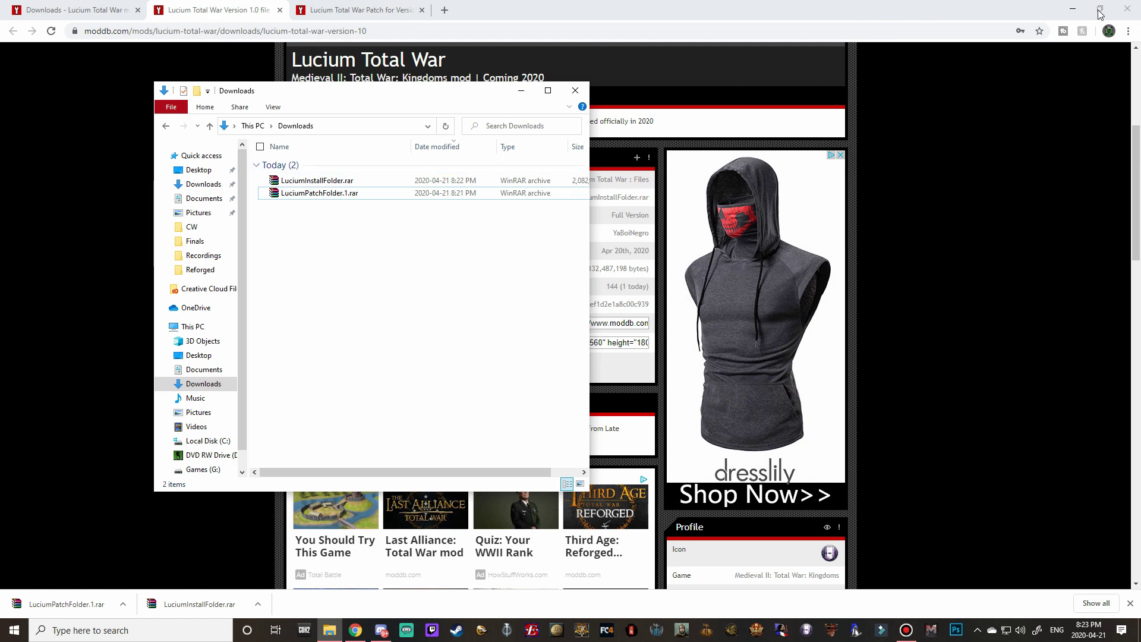
click(1127, 7)
click(1127, 6)
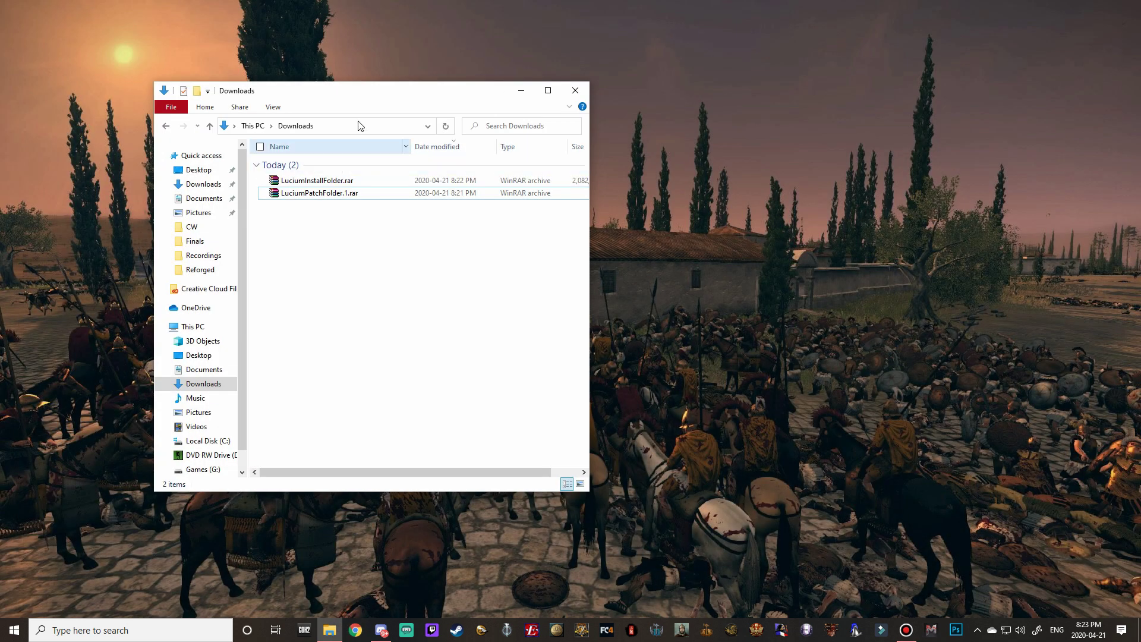
Open a second File Explorer window and arrange it side by side with the Downloads window.
drag(370, 86, 322, 83)
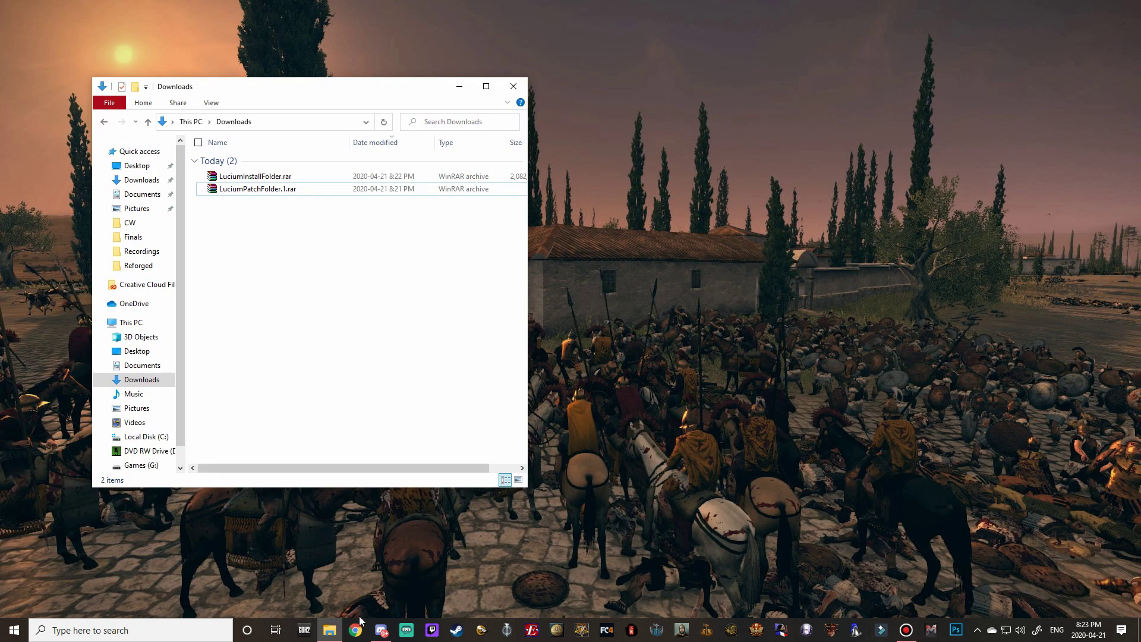
right_click(329, 630)
click(315, 572)
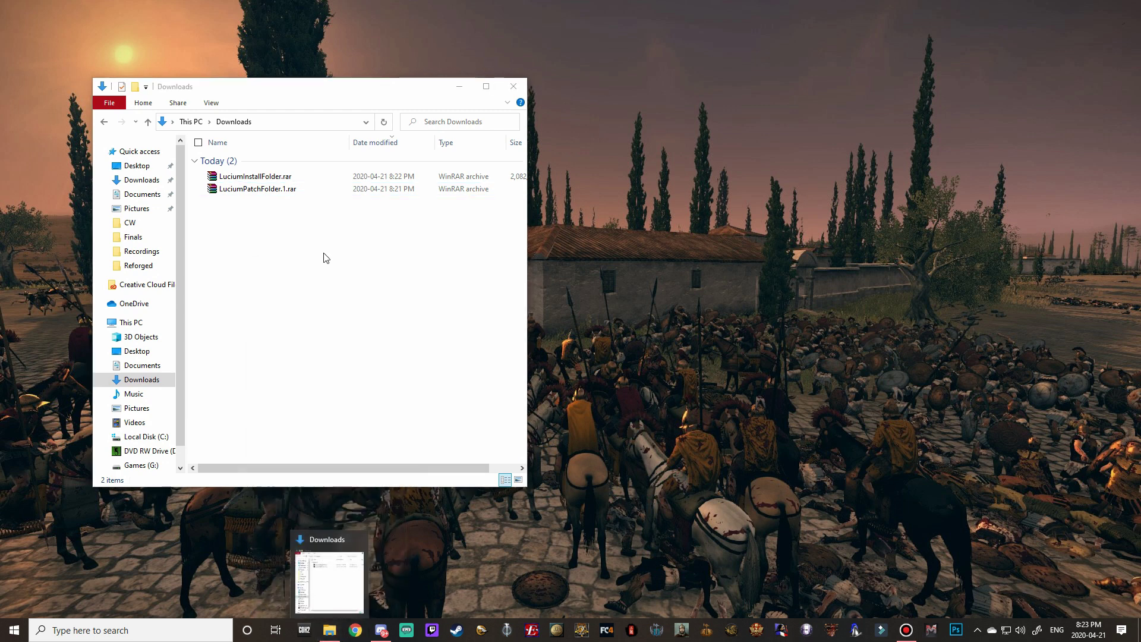
drag(286, 105, 733, 94)
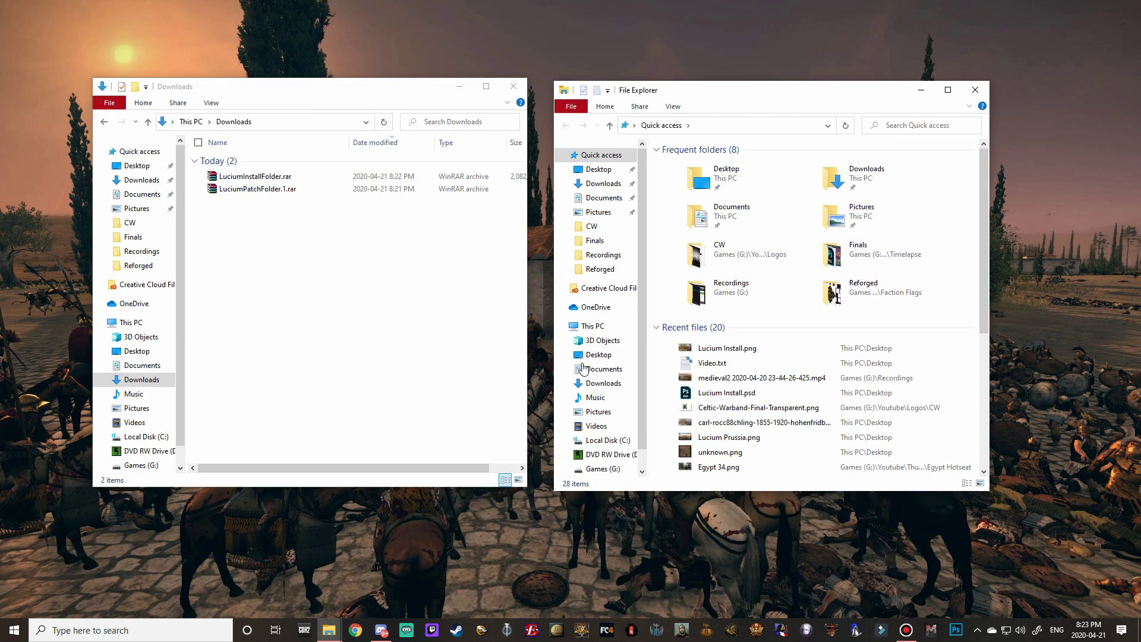
In the second File Explorer window, go to the game's mods folder under G:\Steam Games\steamapps\common\Medieval II Total War.
scroll(620, 432, down, 1)
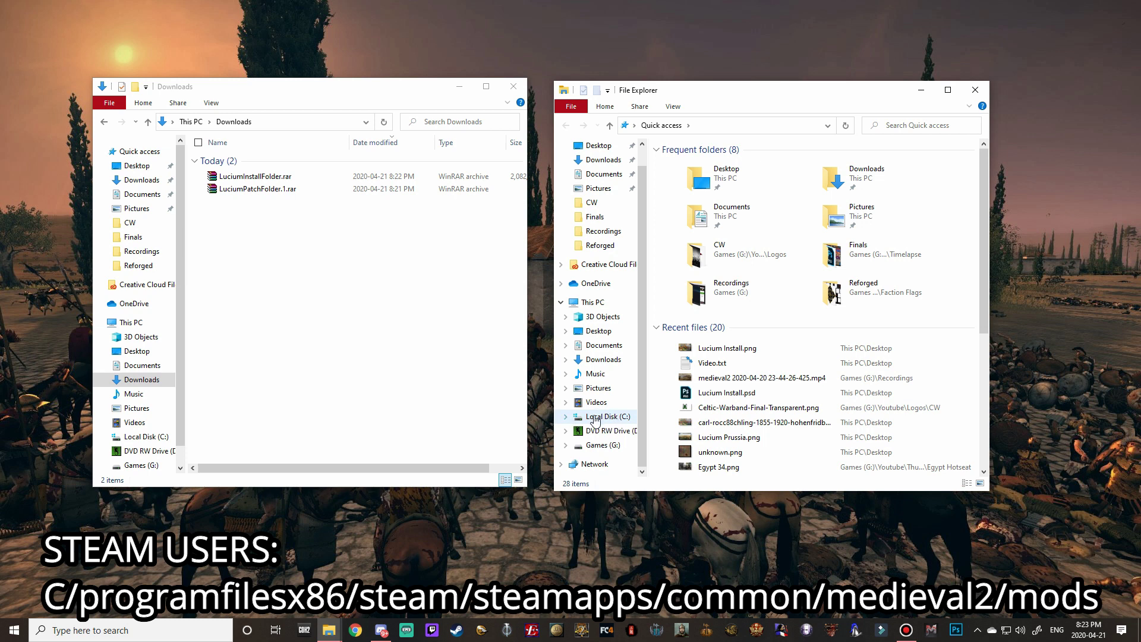
click(603, 445)
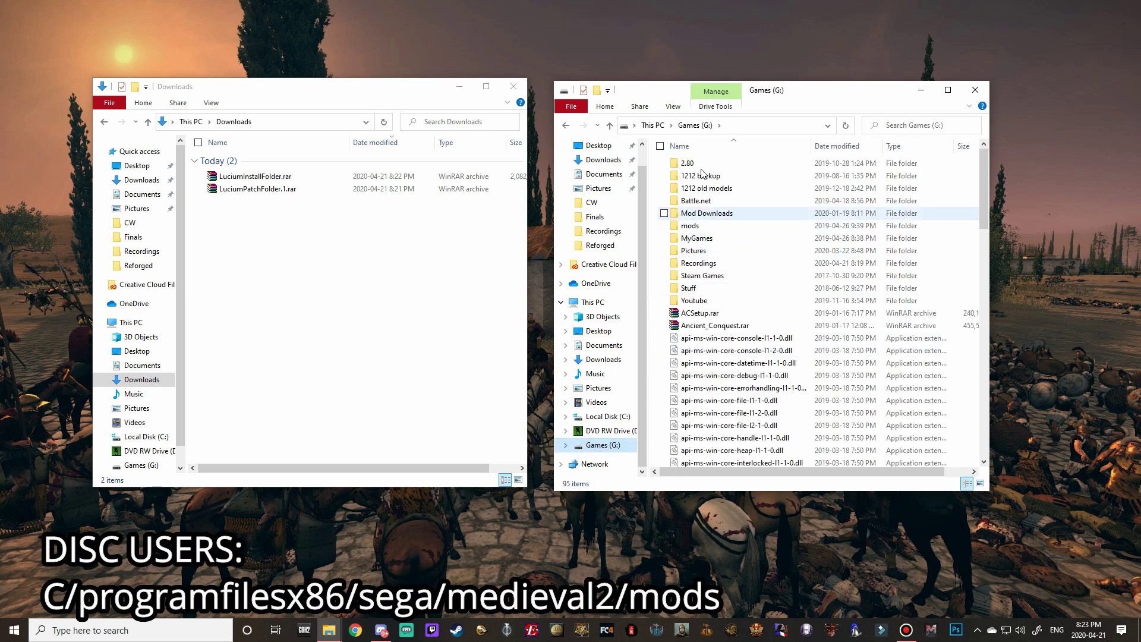
double_click(710, 275)
double_click(695, 176)
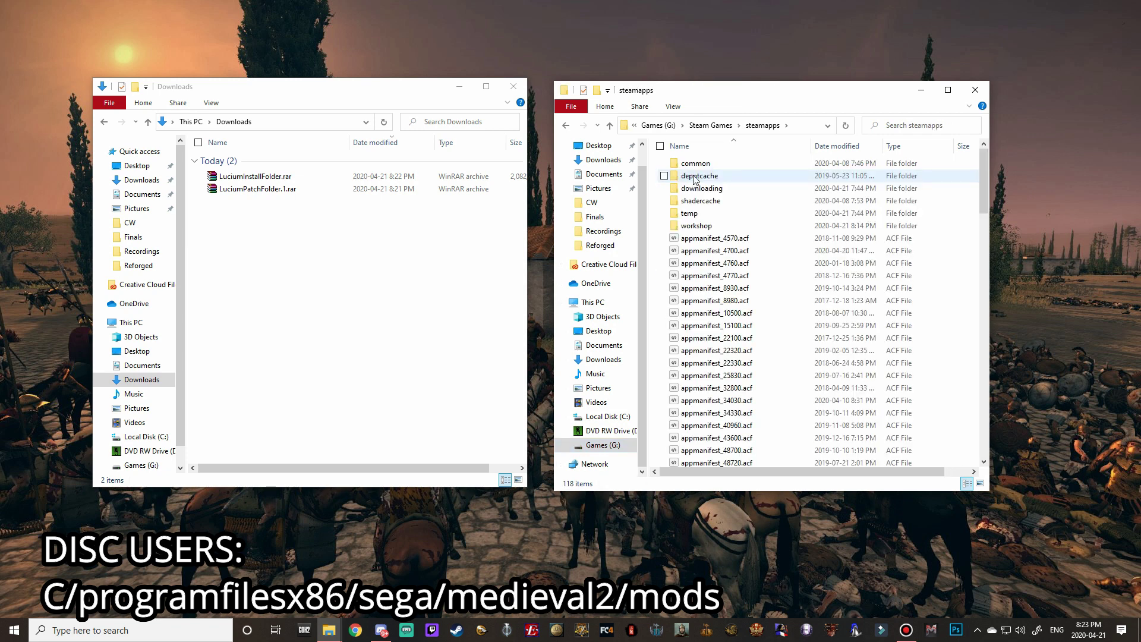
double_click(694, 165)
scroll(694, 169, down, 15)
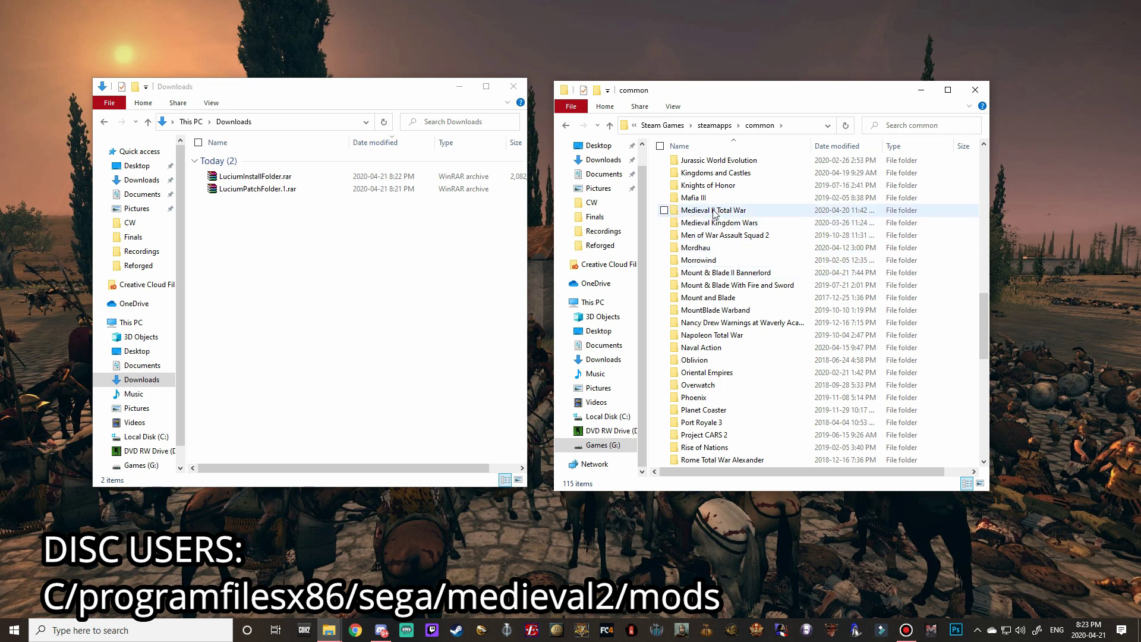
double_click(714, 211)
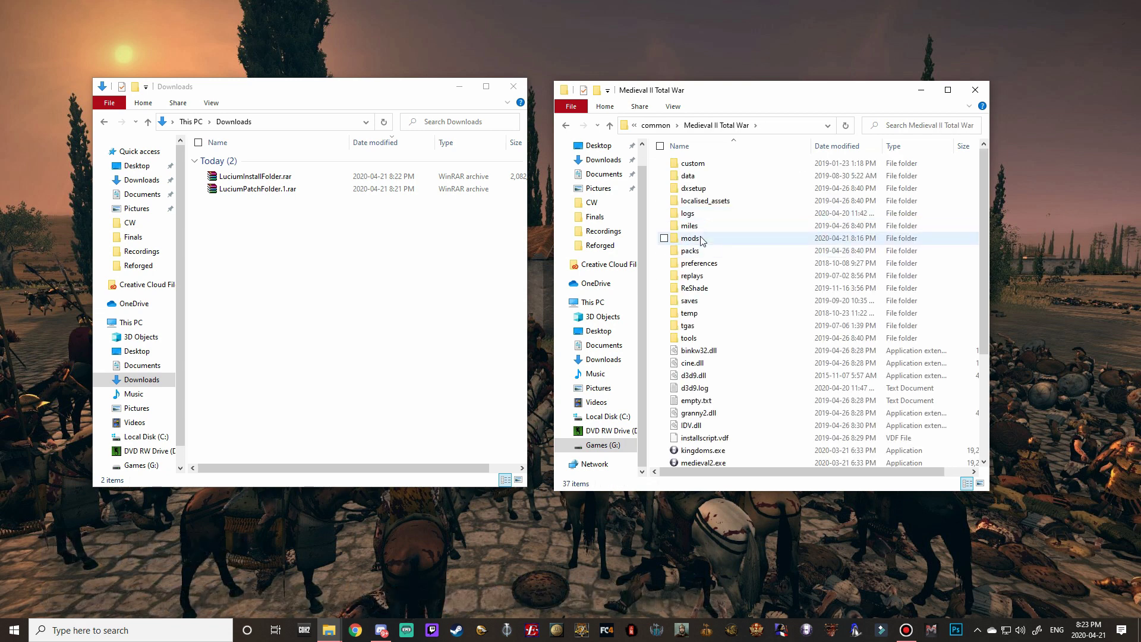
double_click(690, 238)
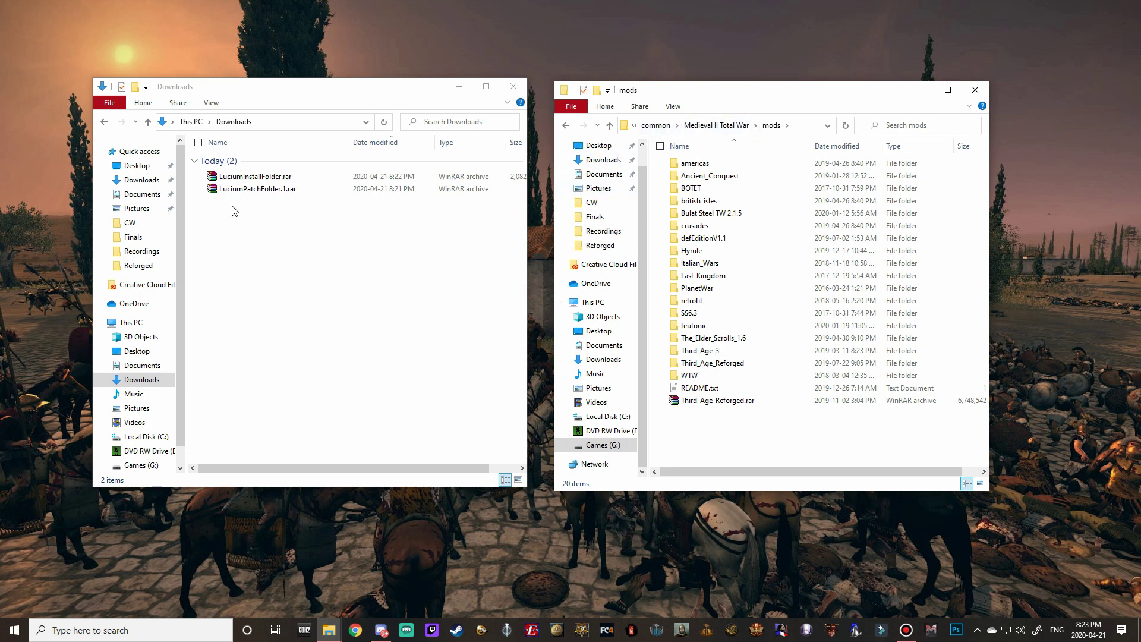
Open LuciumInstallFolder.rar in WinRAR, dismiss the expiry notice, and go into LuciumInstallFolder\mods.
double_click(242, 178)
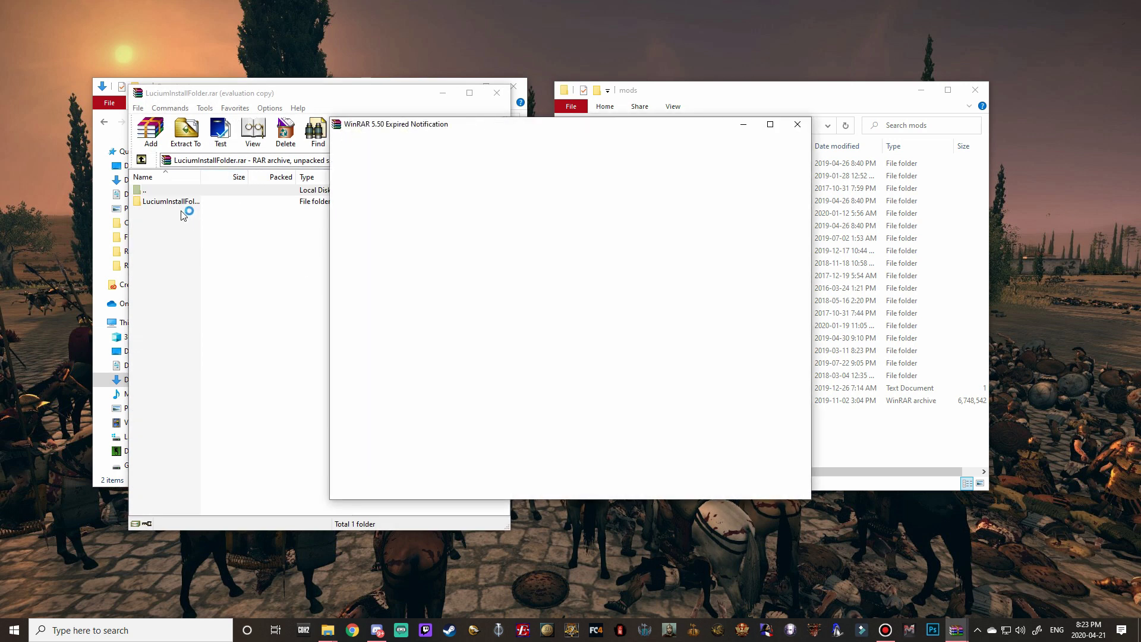
key(Escape)
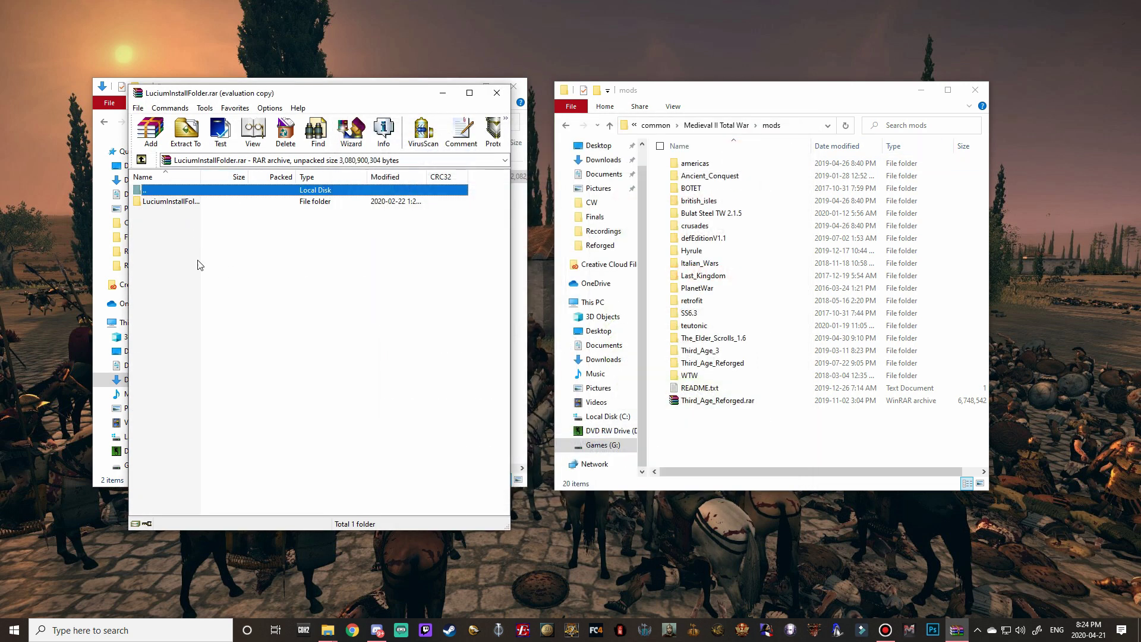
double_click(173, 202)
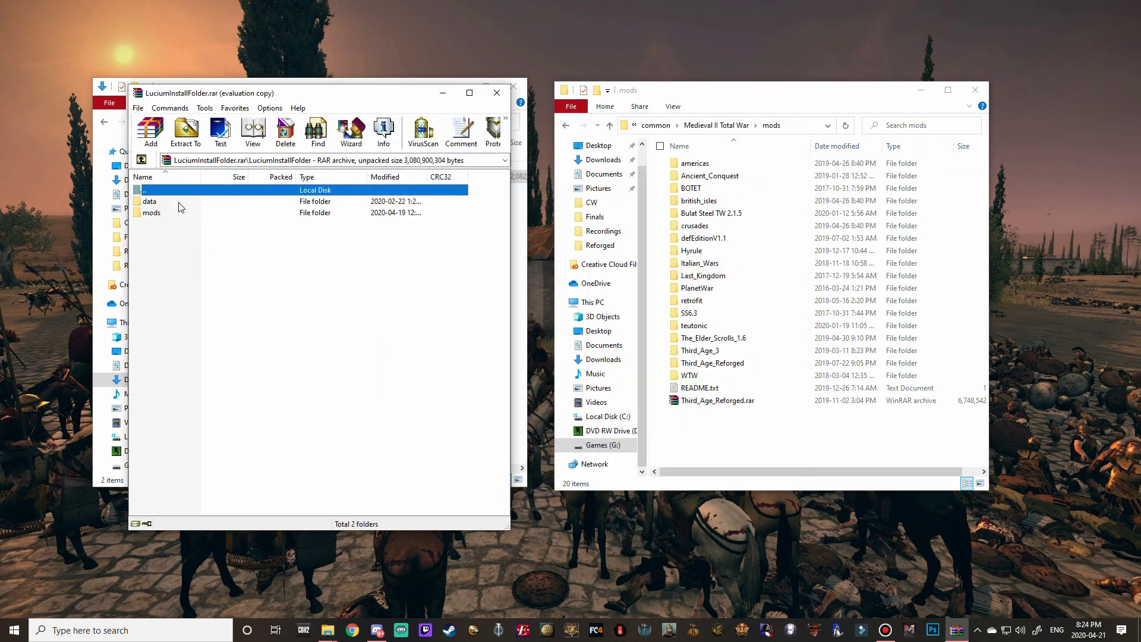
double_click(164, 212)
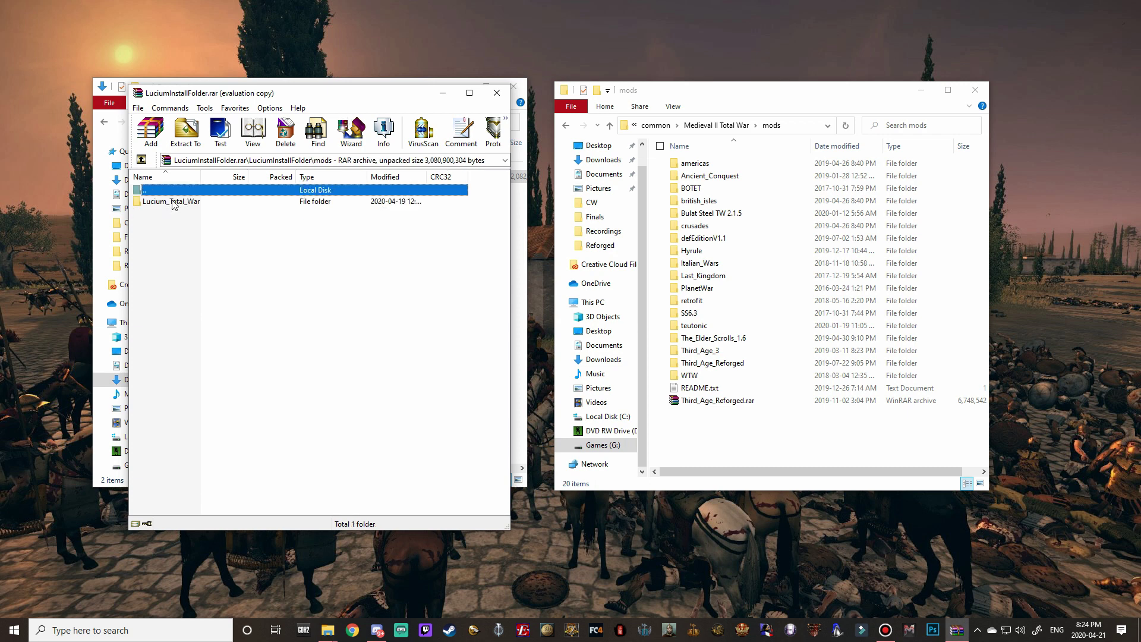
Extract the archive's Lucium_Total_War folder to G:\Steam Games\steamapps\common\Medieval II Total War\mods.
click(185, 131)
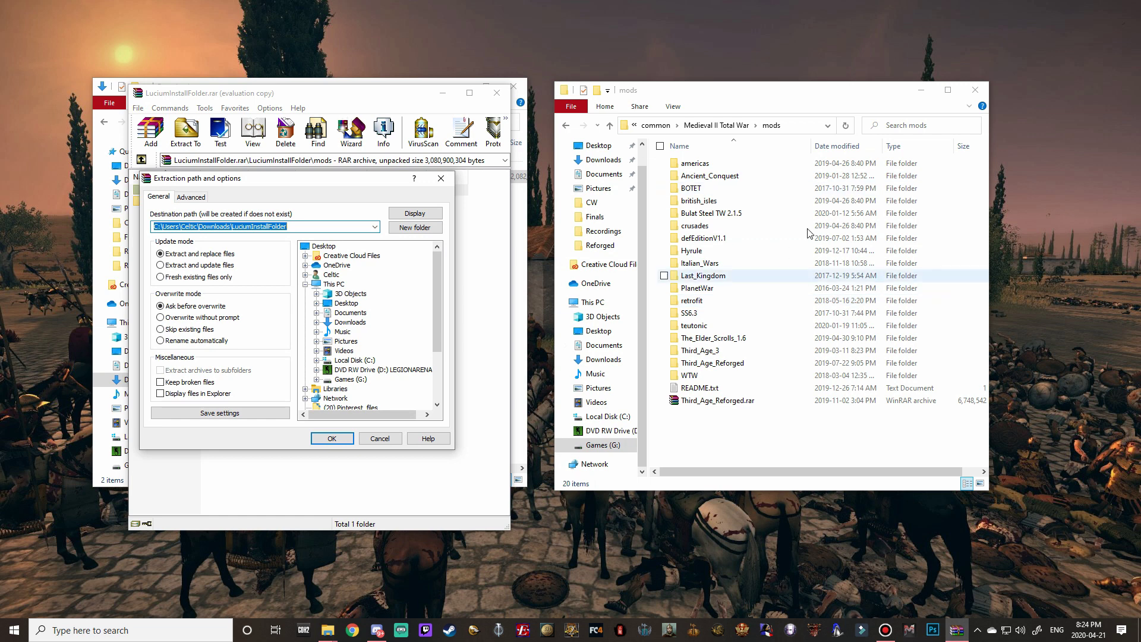
double_click(348, 380)
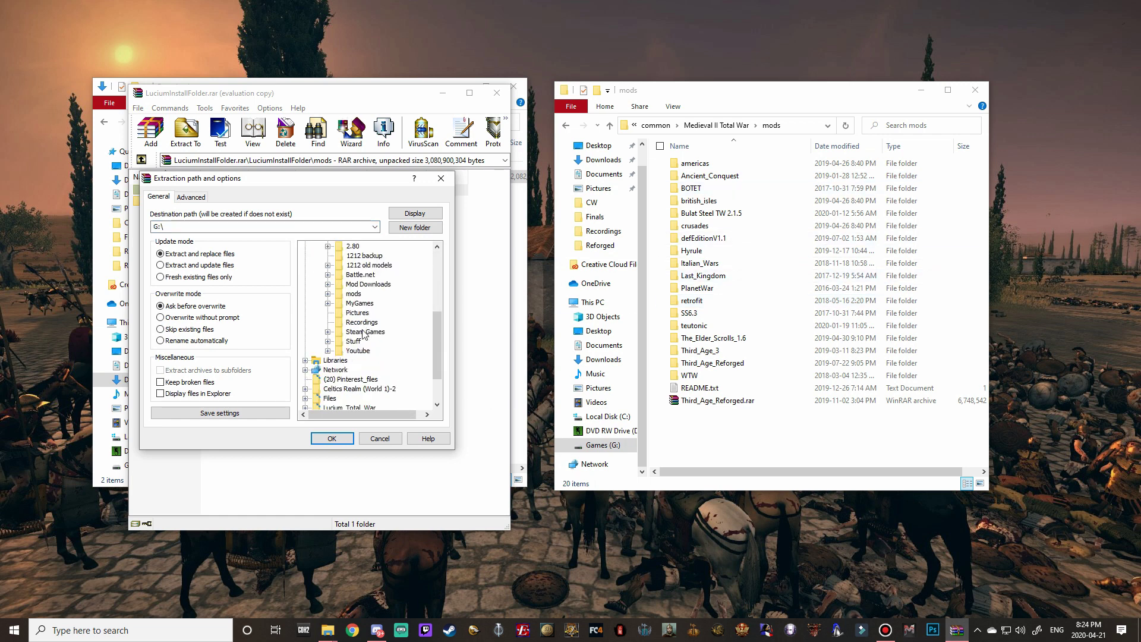
click(363, 333)
double_click(372, 342)
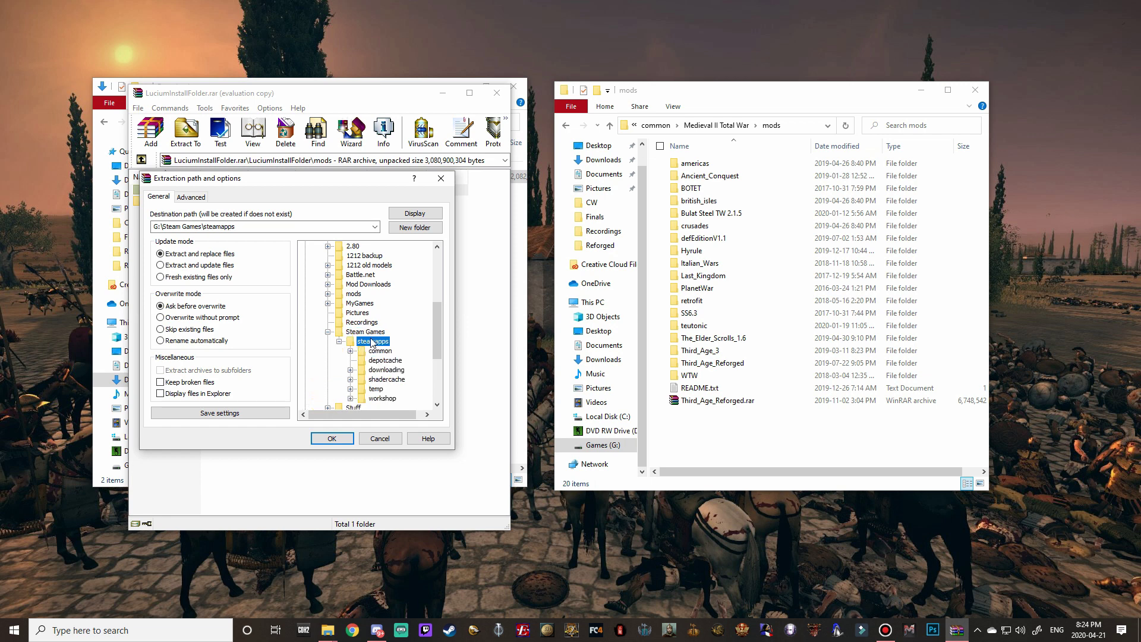
double_click(381, 351)
scroll(404, 319, down, 8)
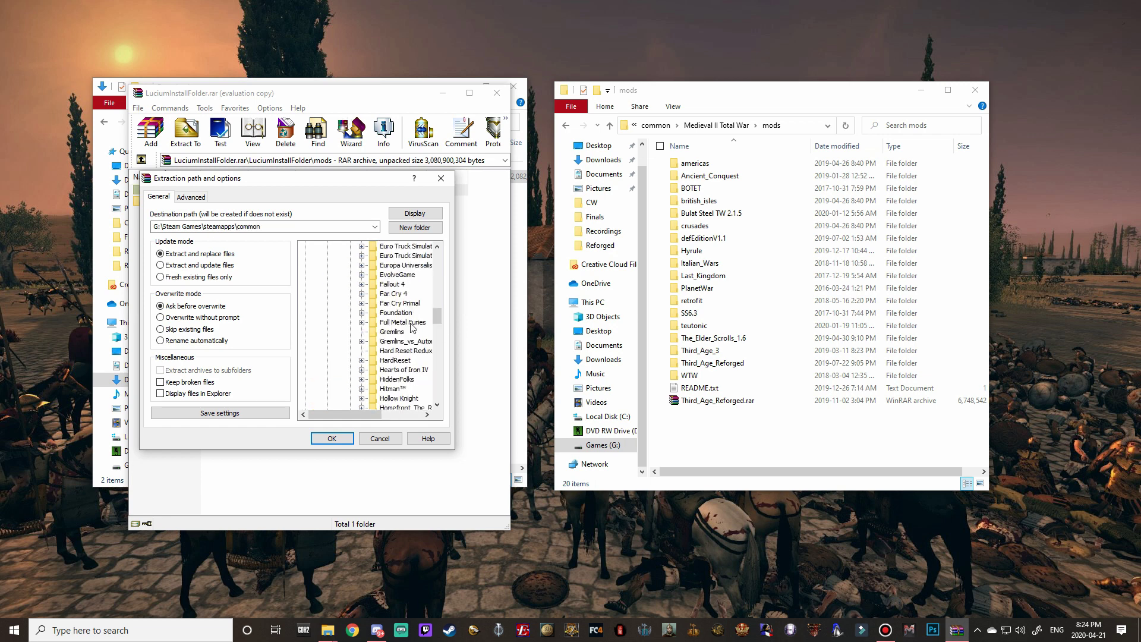
scroll(404, 320, down, 3)
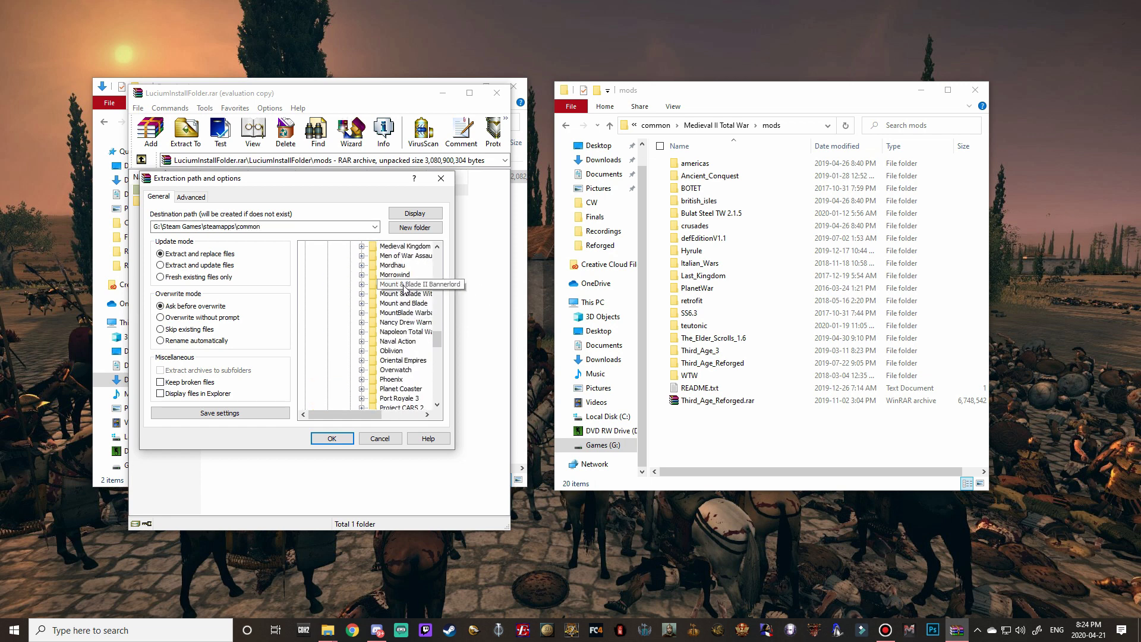
scroll(403, 290, up, 2)
double_click(397, 285)
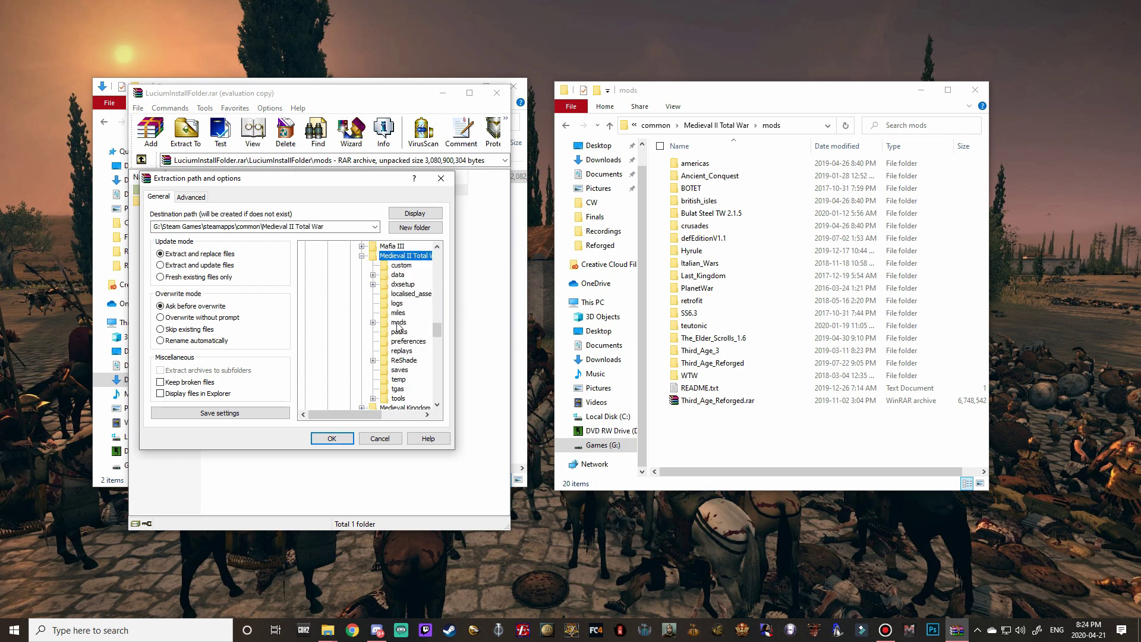
click(398, 323)
click(344, 440)
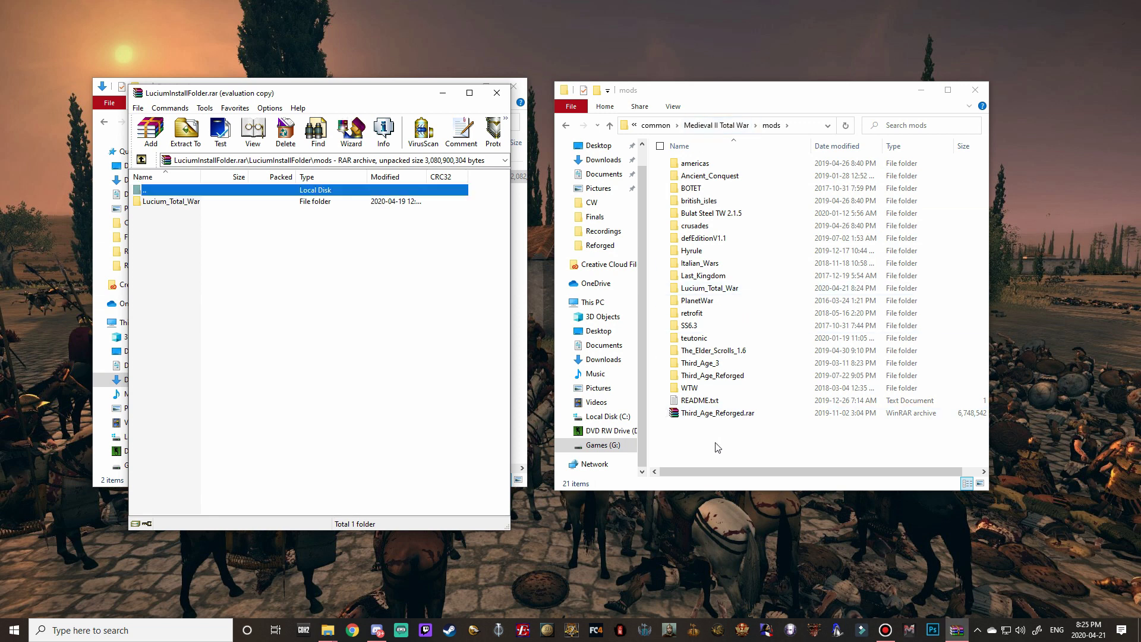
Go up to LuciumInstallFolder in the archive and to Medieval II Total War in File Explorer, selecting the data folder in both.
click(143, 160)
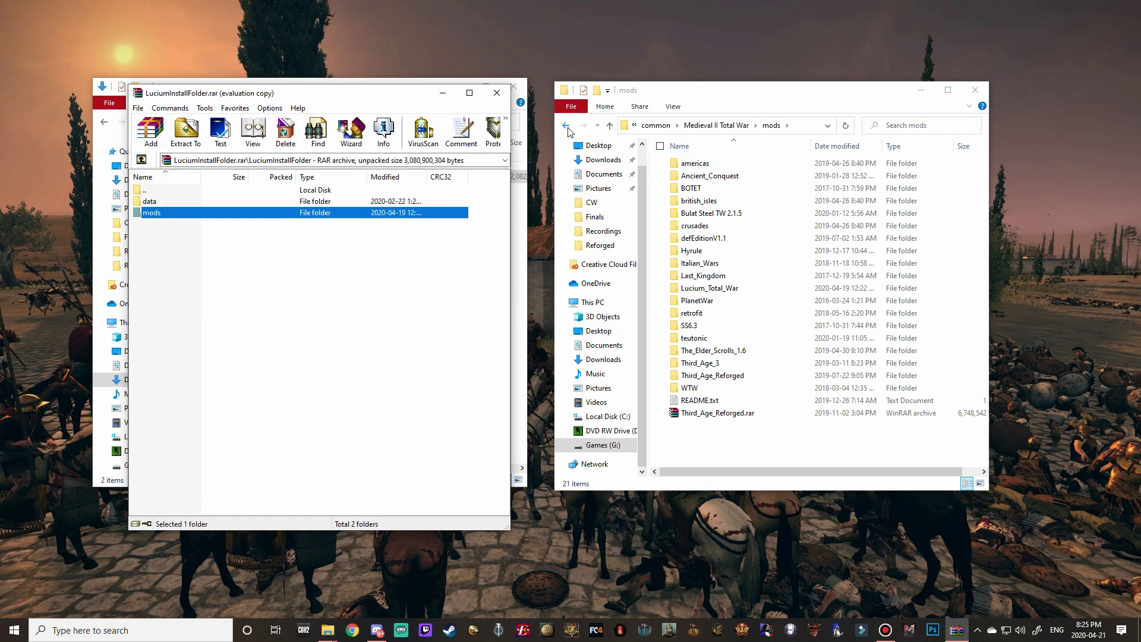
click(565, 125)
scroll(744, 419, down, 2)
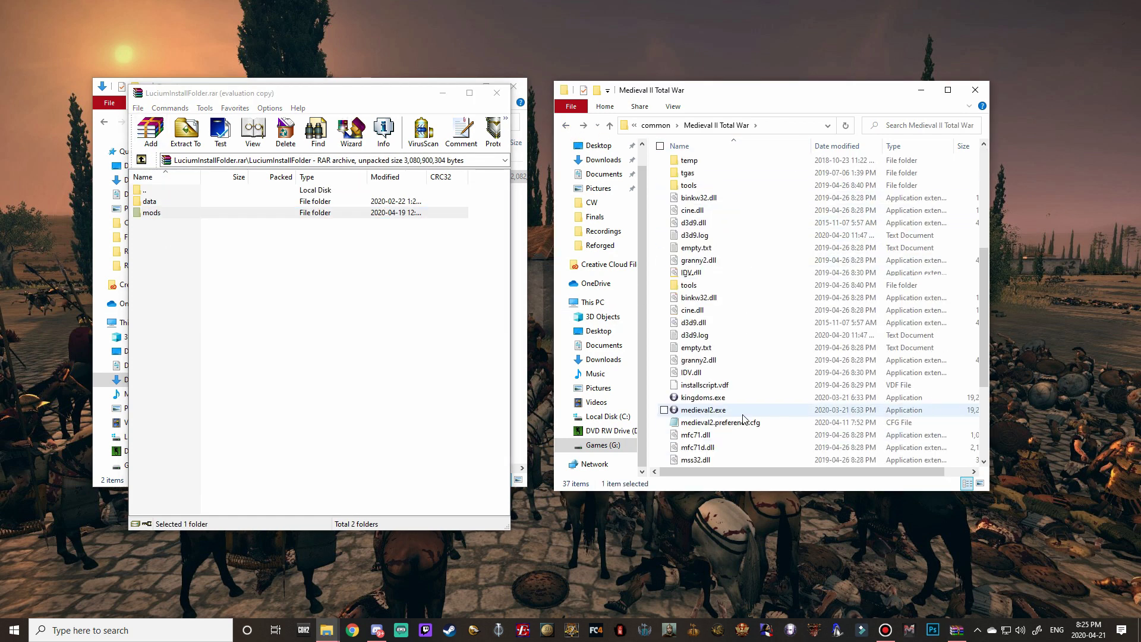
scroll(744, 419, up, 2)
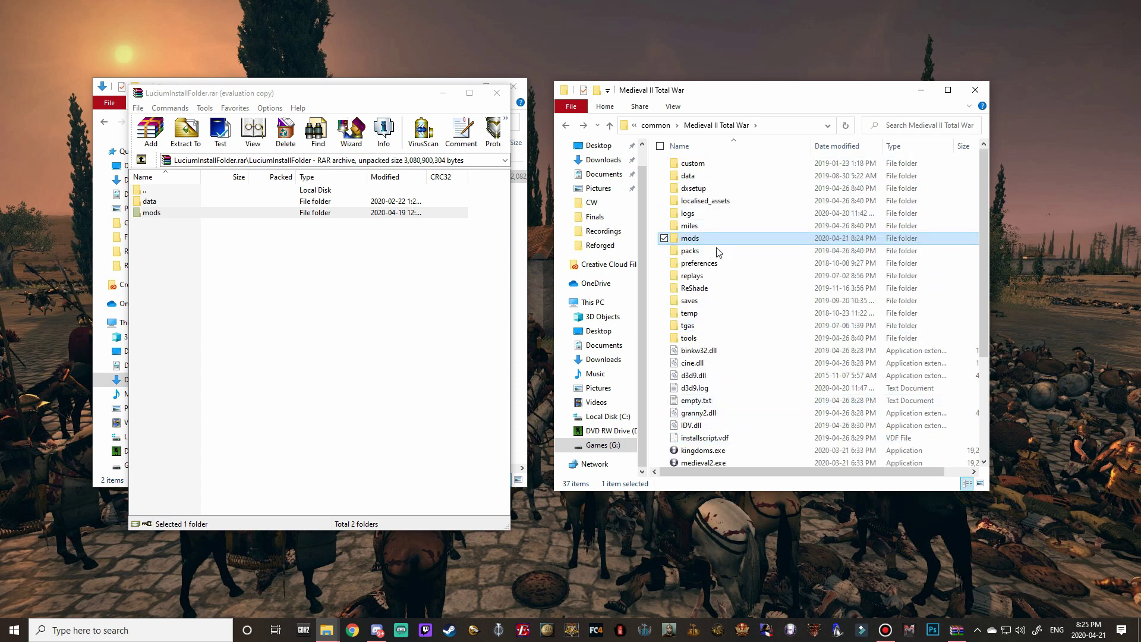
click(700, 176)
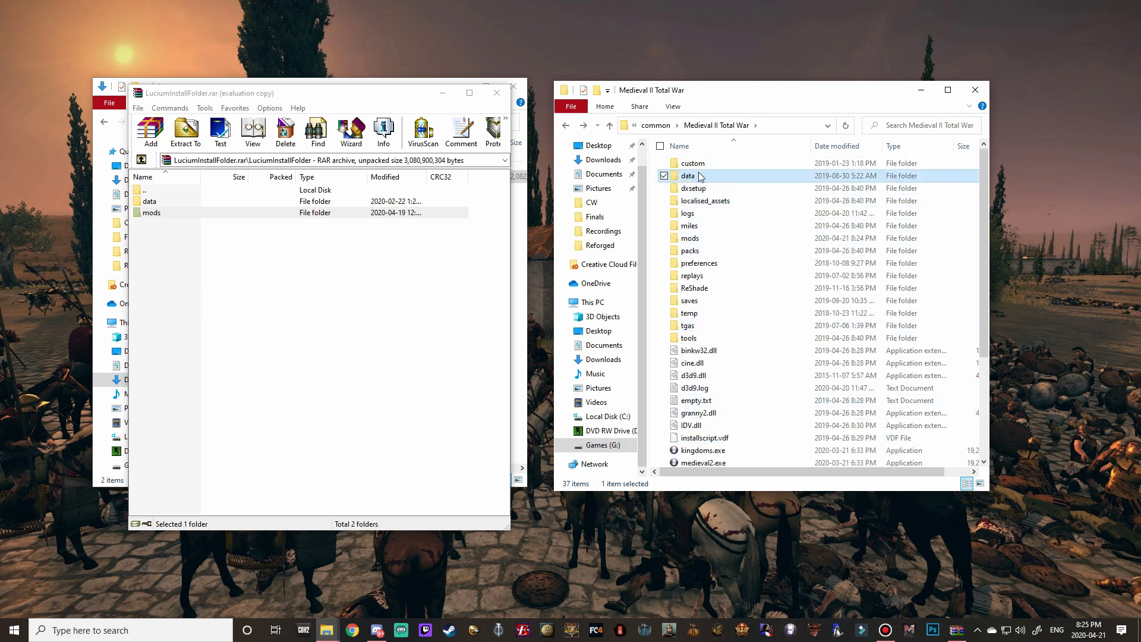
click(171, 297)
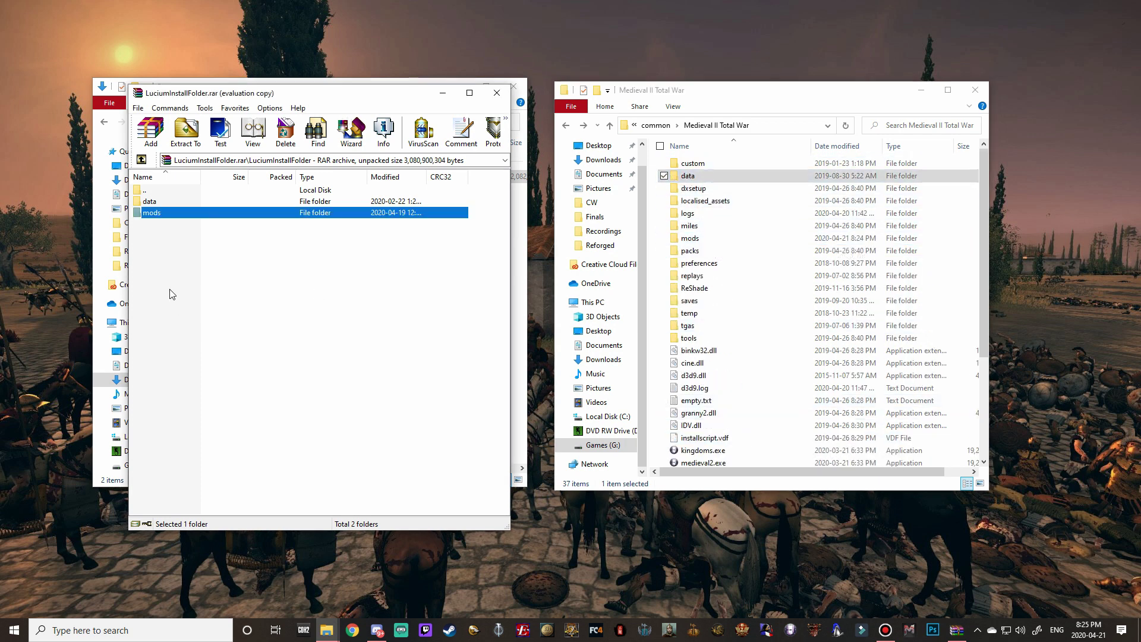
click(154, 205)
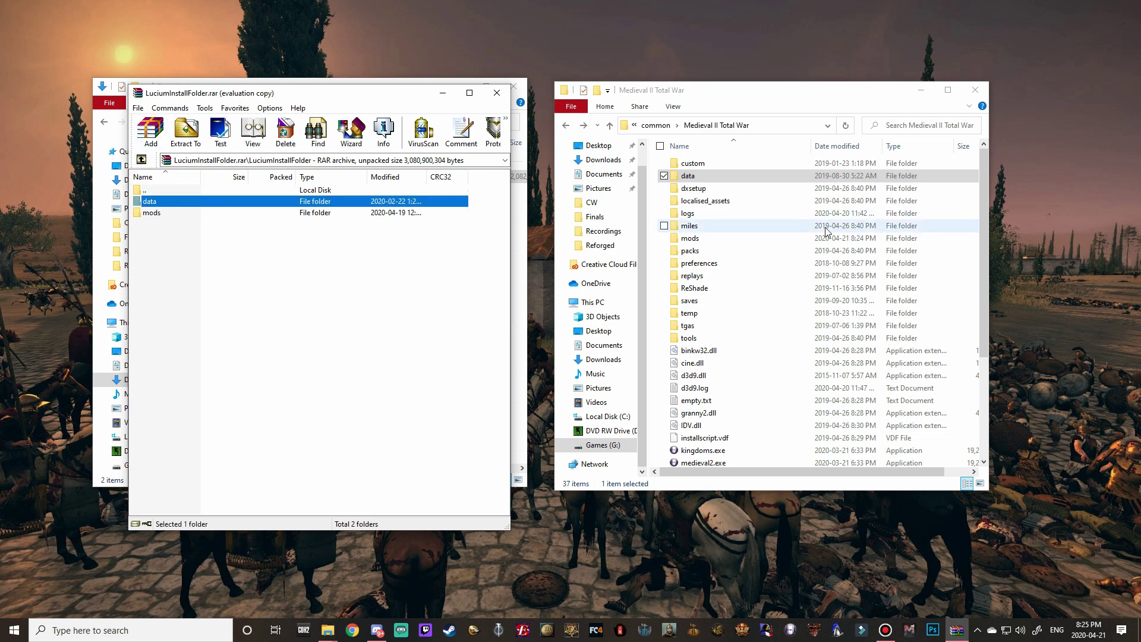
right_click(154, 205)
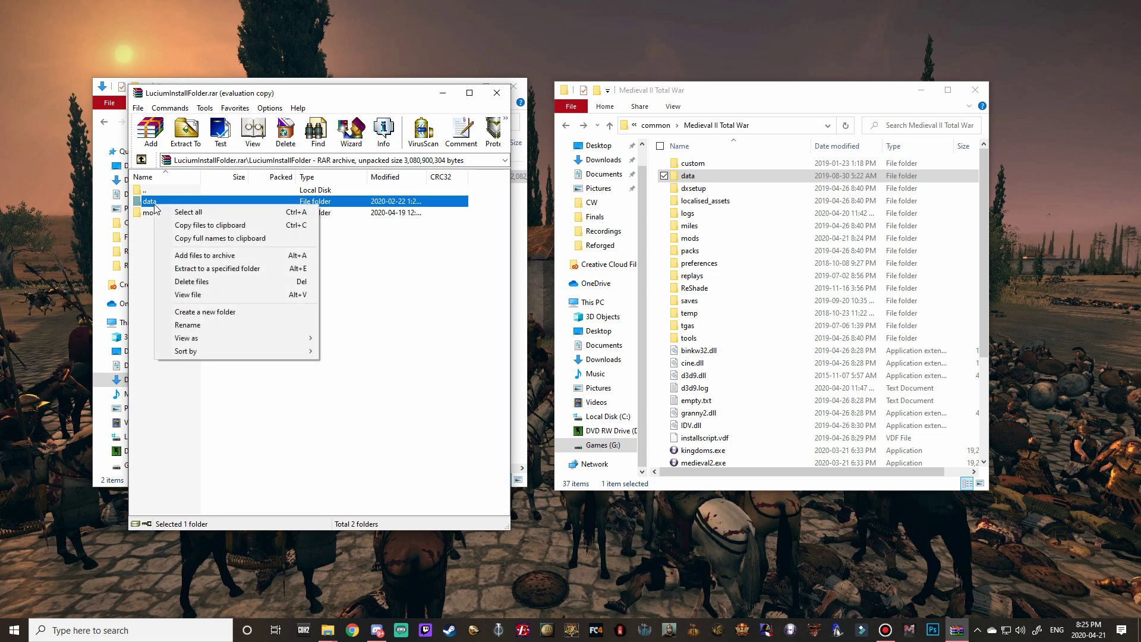
click(220, 268)
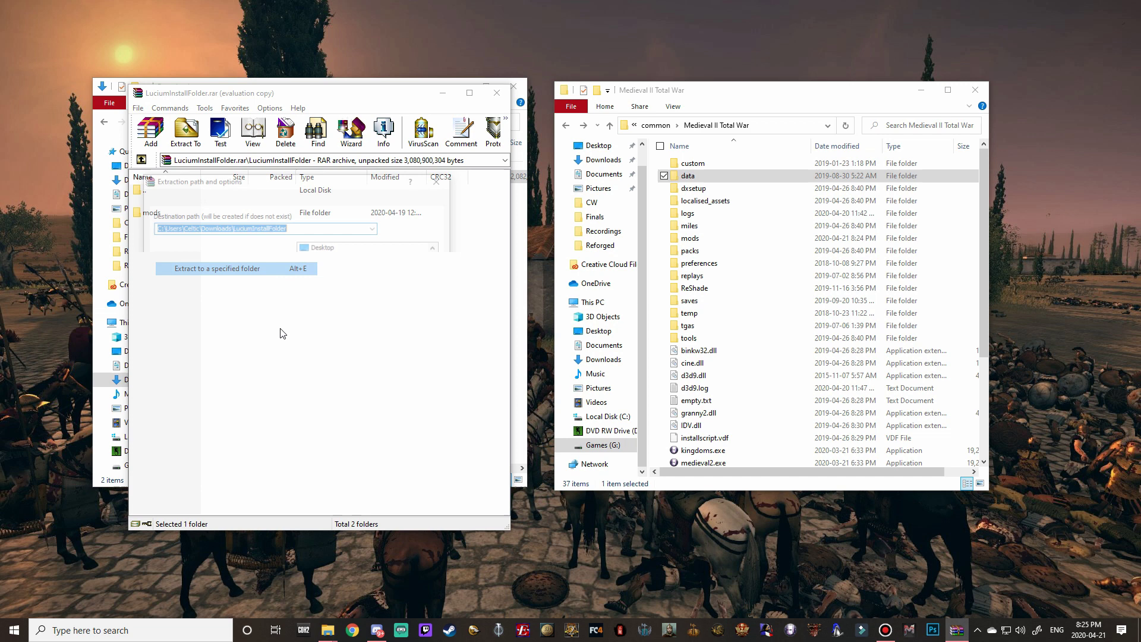
click(440, 179)
Extract the archive's data folder to G:\Steam Games\steamapps\common\Medieval II Total War.
right_click(151, 205)
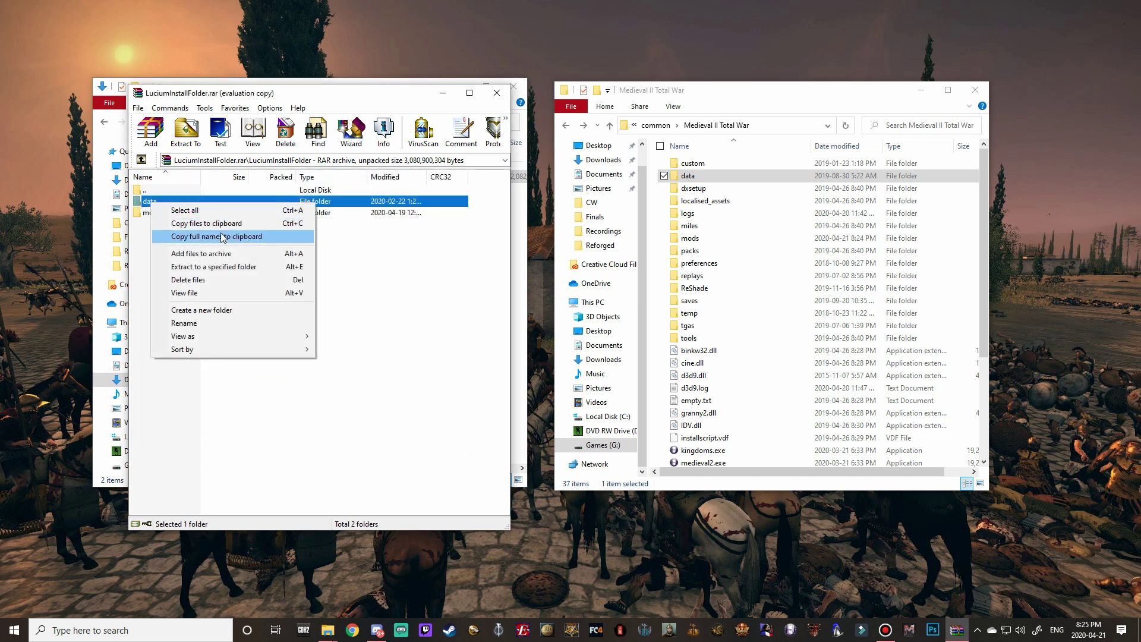
click(212, 268)
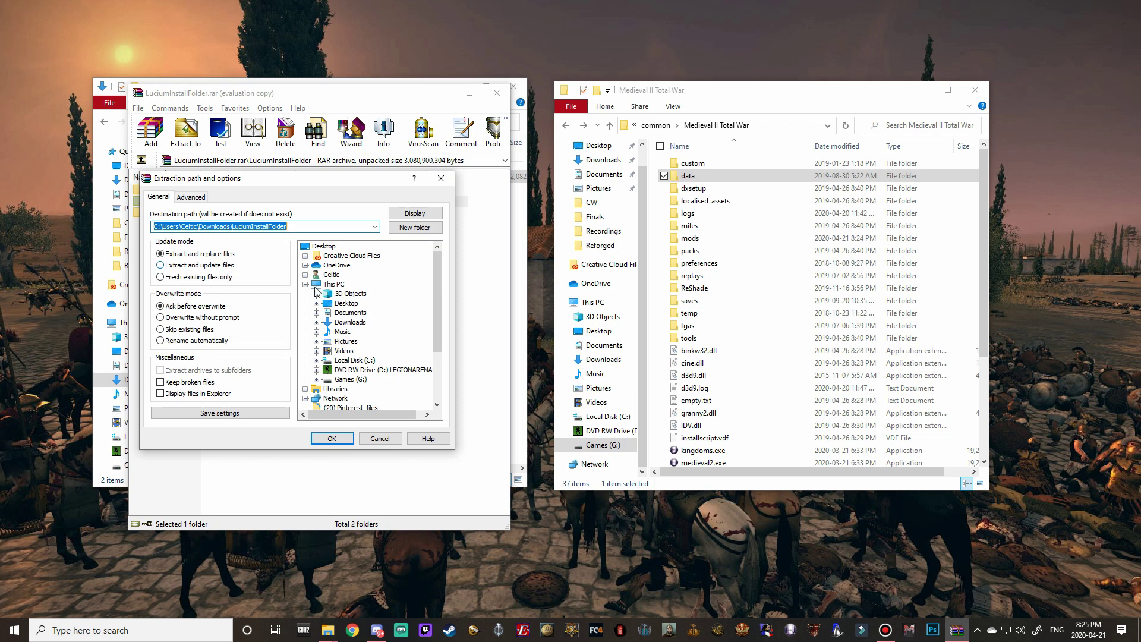
click(349, 380)
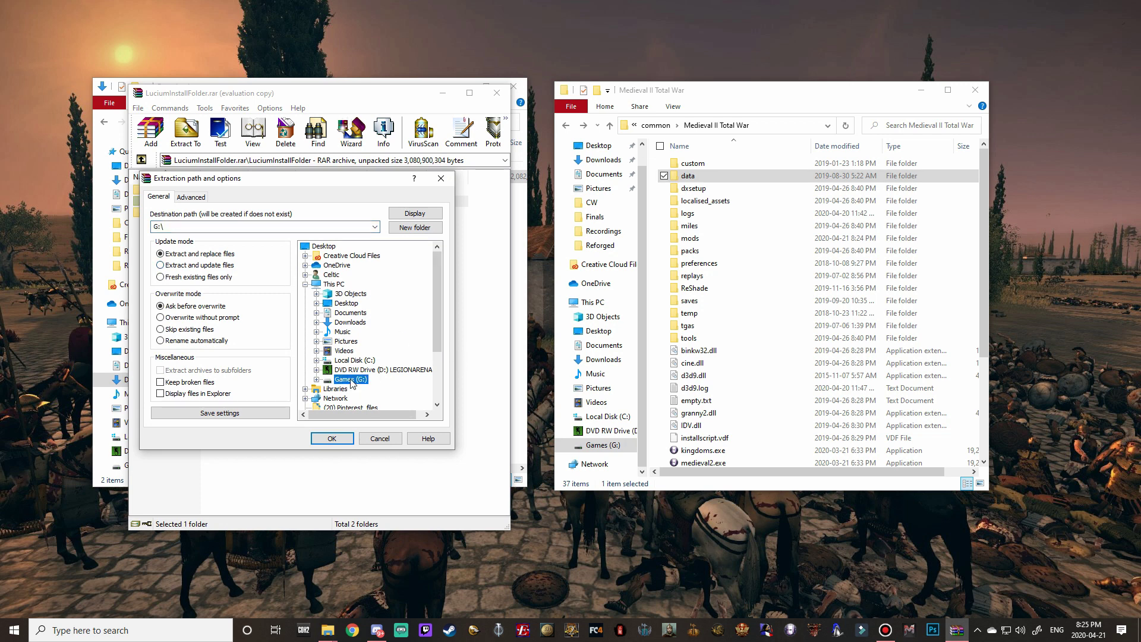
scroll(402, 374, down, 3)
click(374, 287)
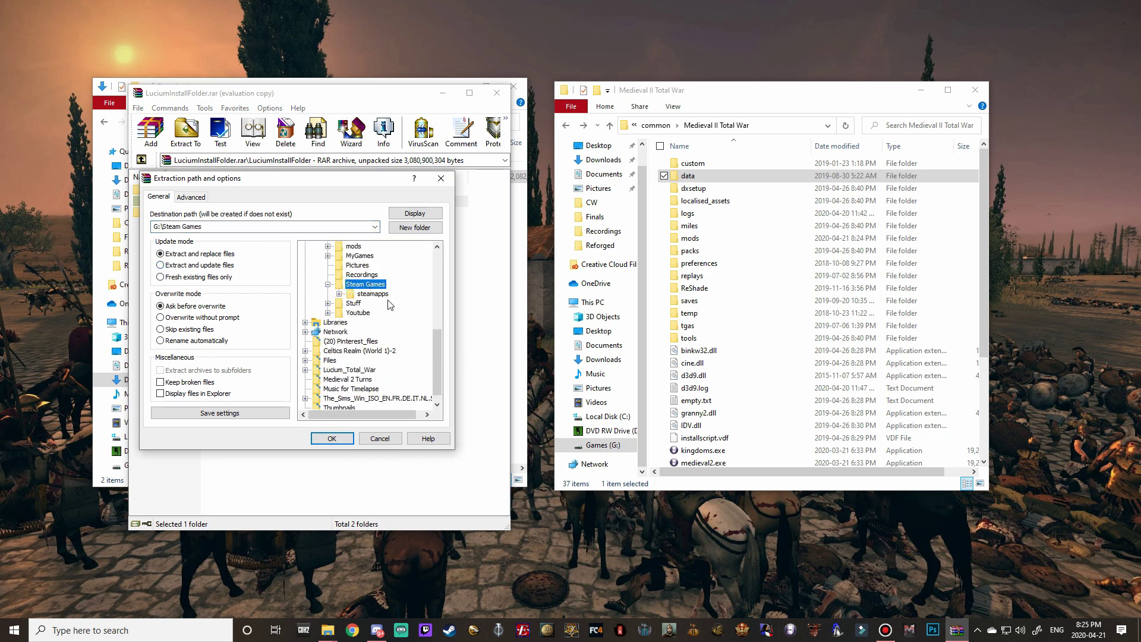
click(378, 296)
click(383, 306)
scroll(406, 384, down, 2)
scroll(407, 386, down, 10)
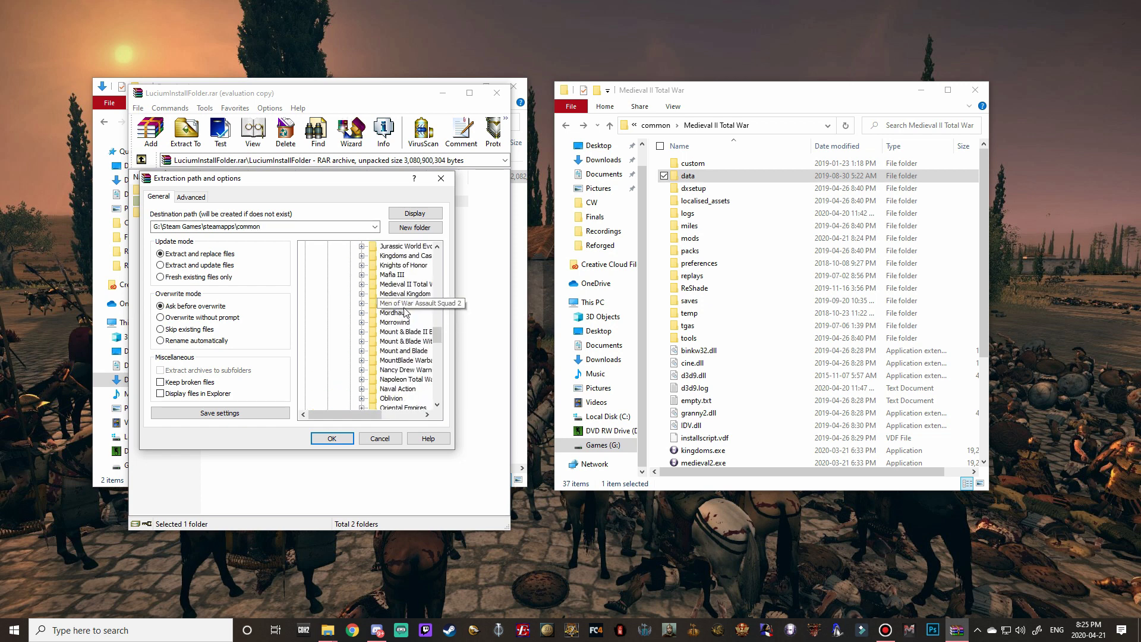
click(404, 286)
click(332, 438)
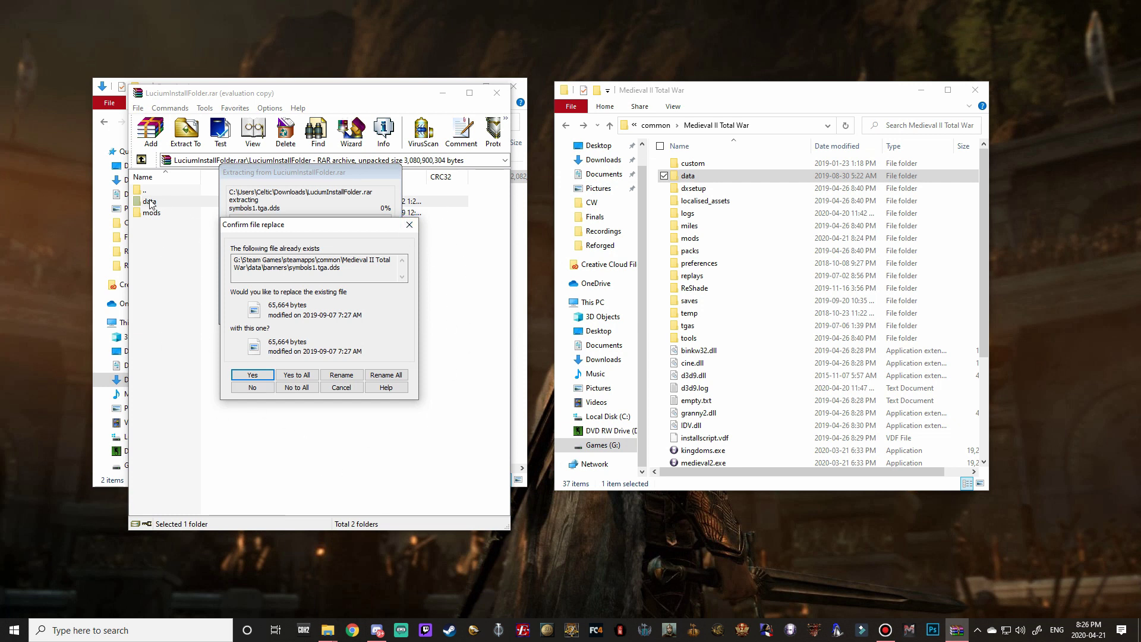
Replace all existing files in the game's data folder with the archive's versions.
click(678, 175)
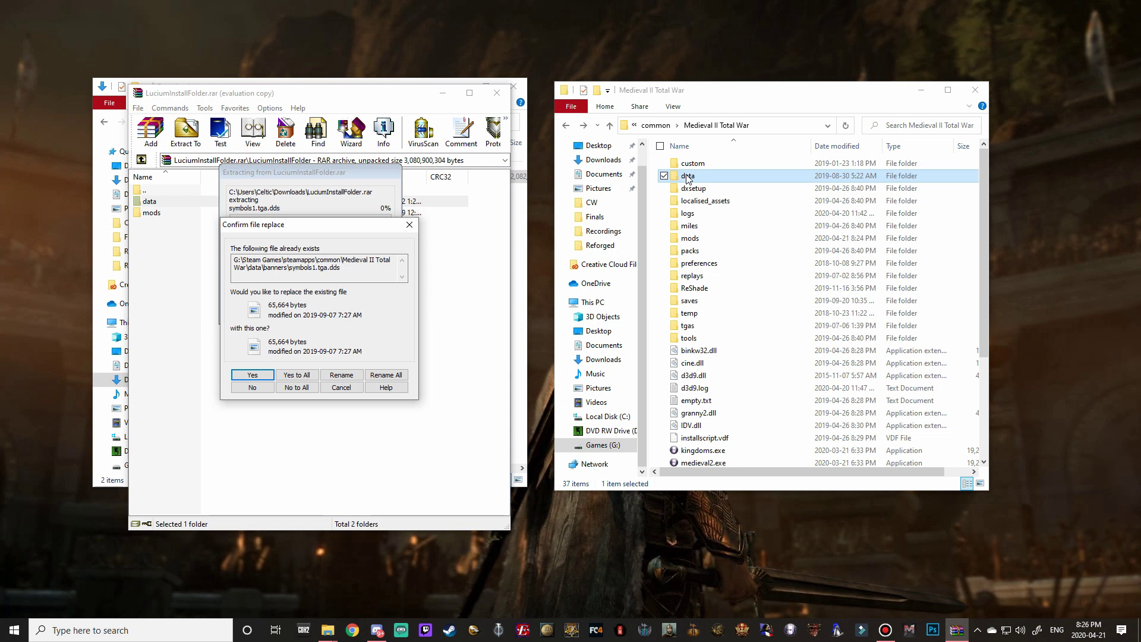
click(317, 327)
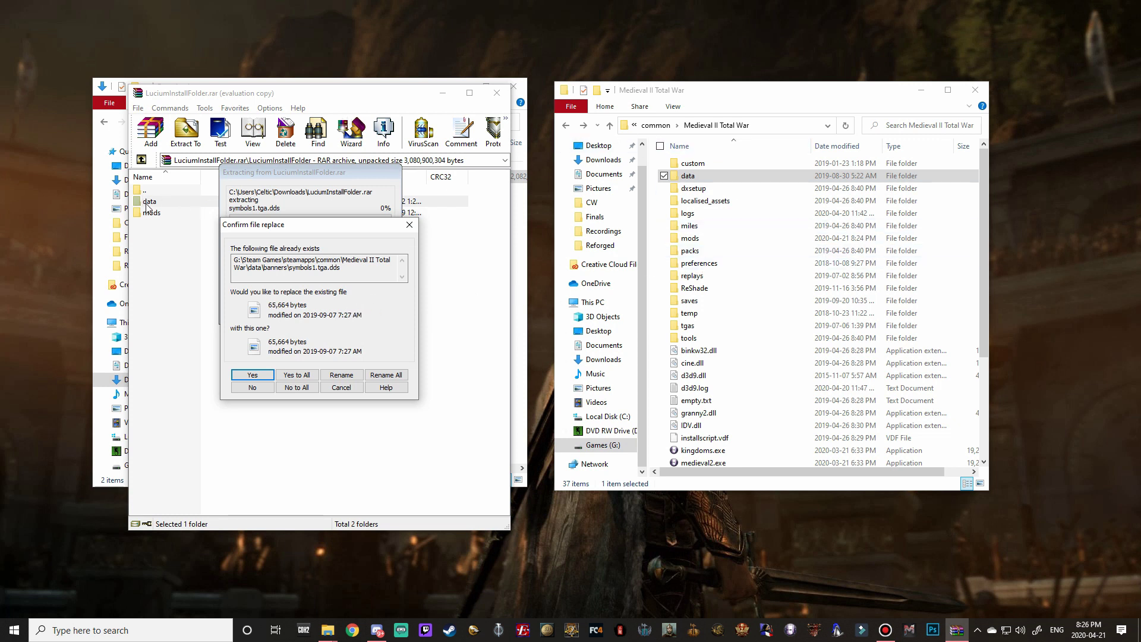
click(304, 376)
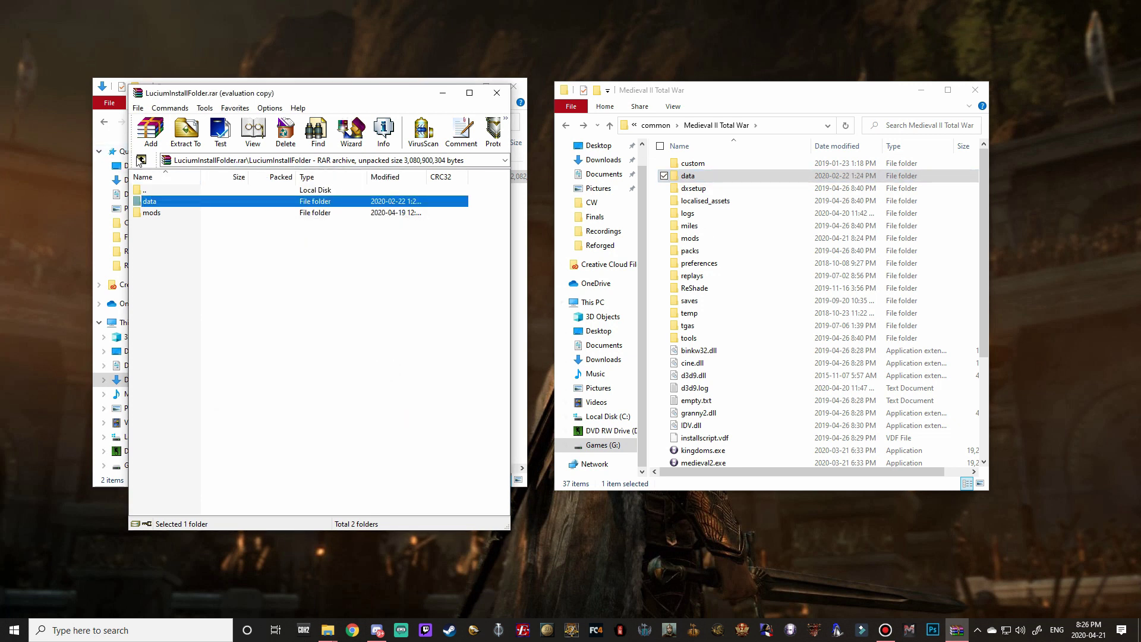
Compare the contents of Lucium_Total_War in the archive with those of the extracted folder in the game's mods folder.
double_click(155, 201)
click(142, 159)
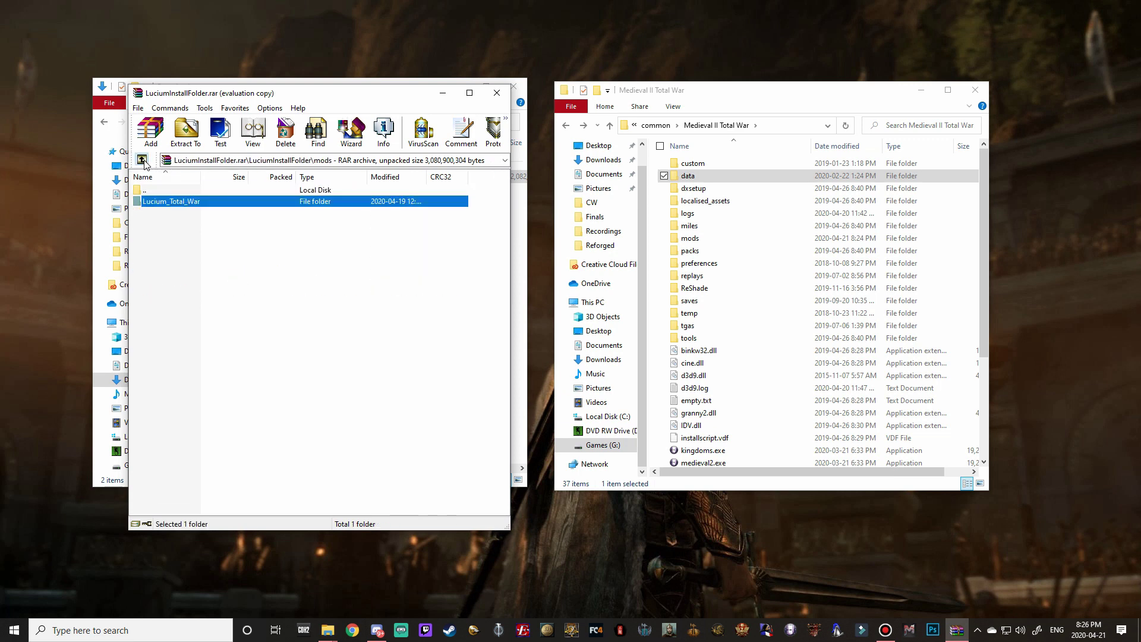
double_click(158, 203)
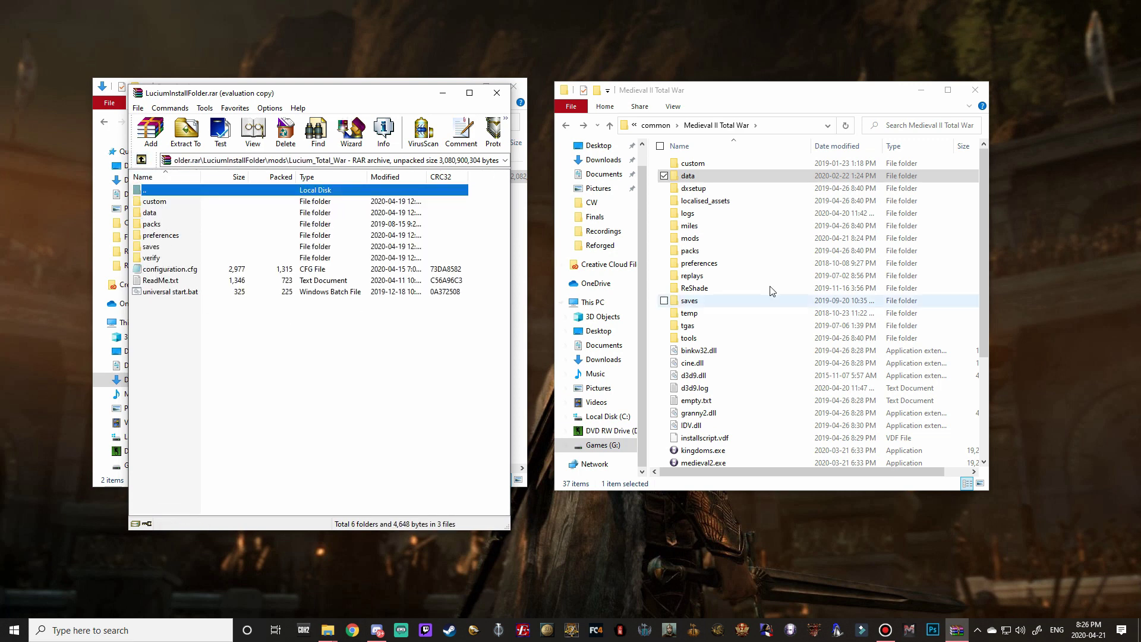
double_click(721, 239)
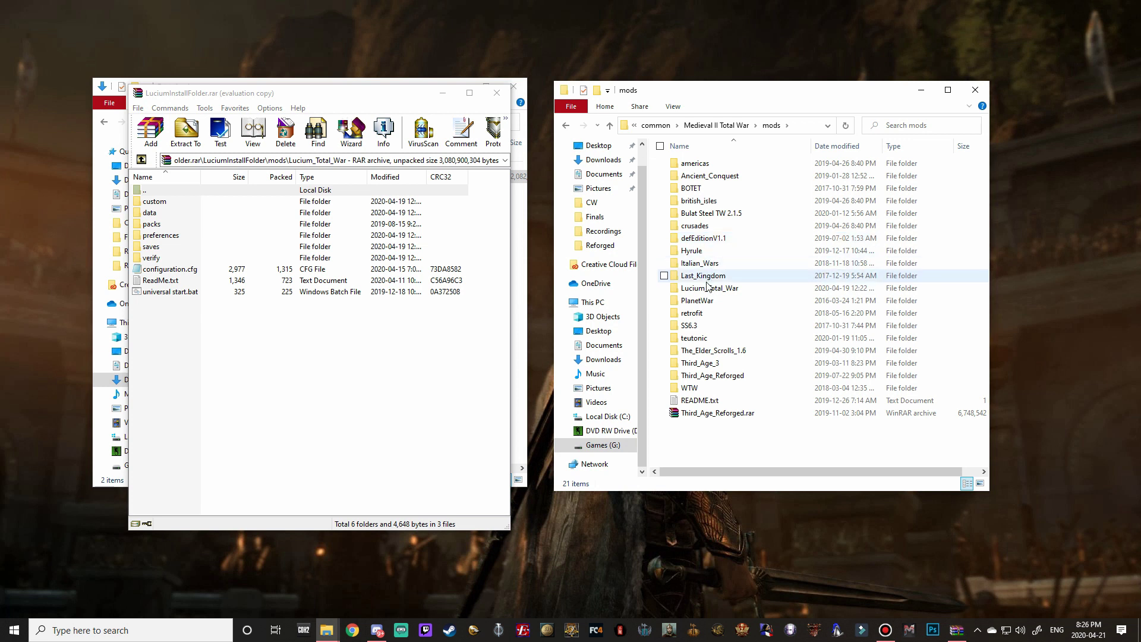
double_click(707, 288)
drag(717, 303, 660, 159)
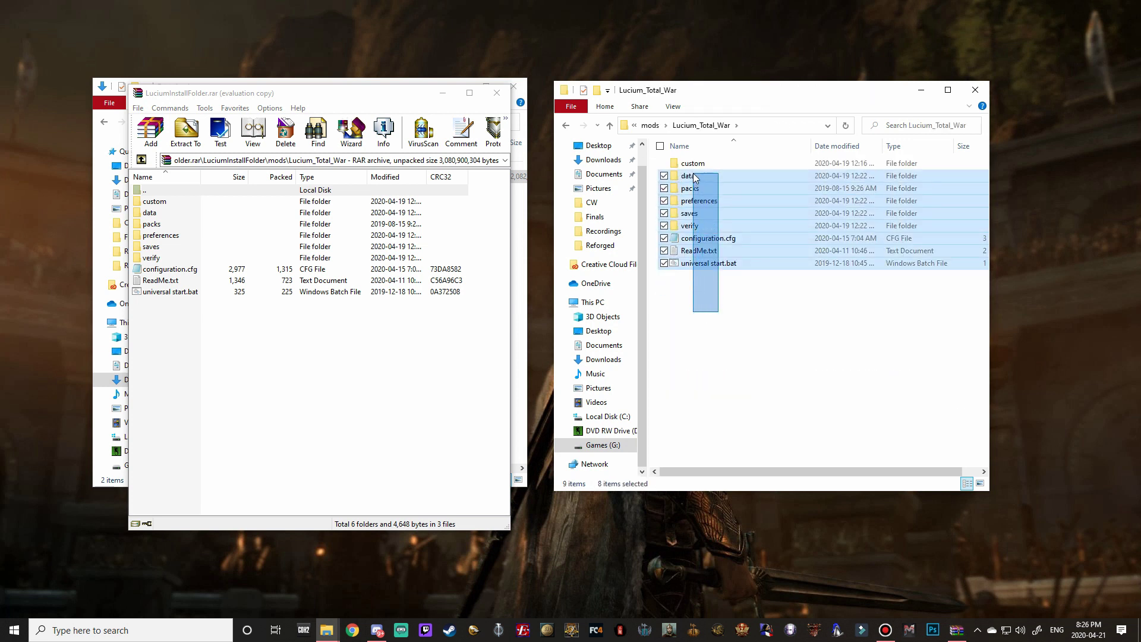
drag(178, 325, 159, 193)
click(236, 367)
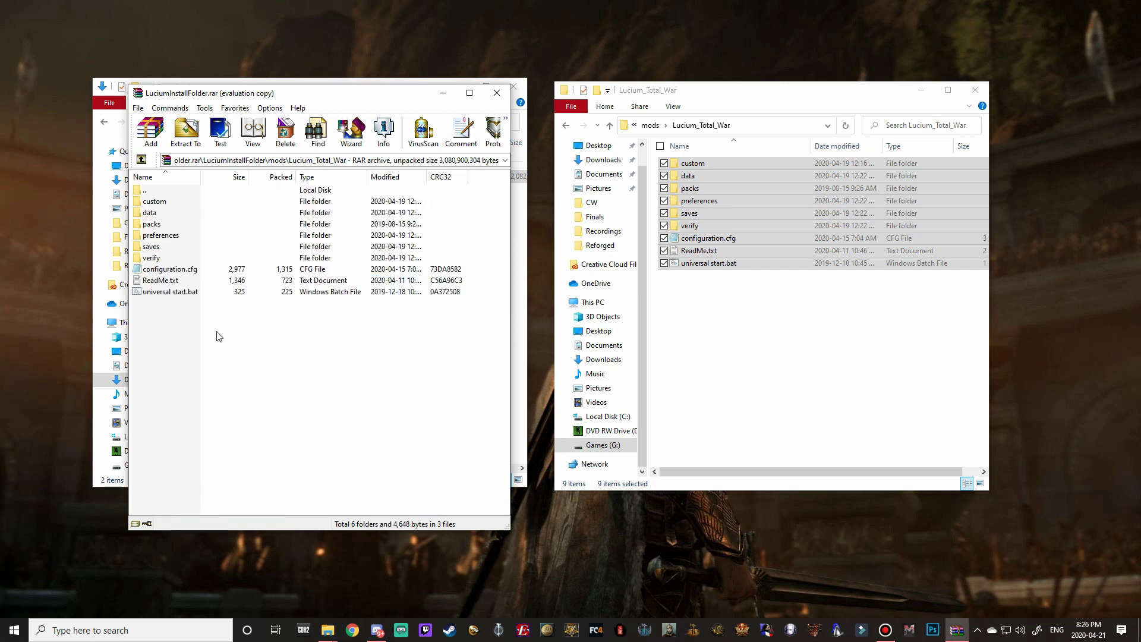
Return File Explorer to the game's mods folder and close the LuciumInstallFolder.rar archive.
double_click(148, 189)
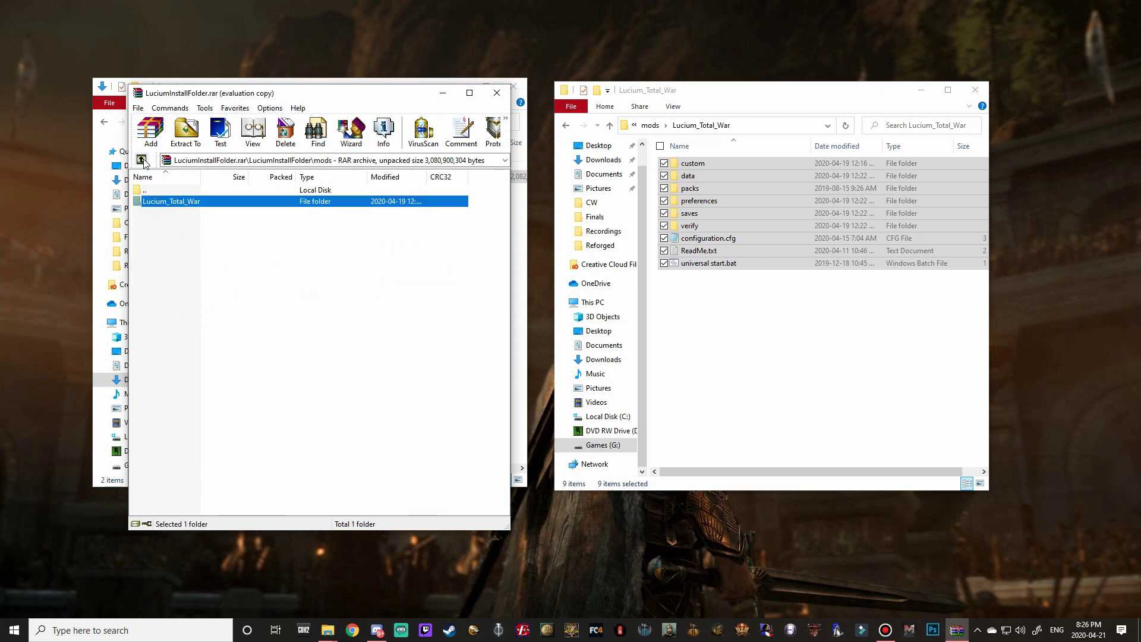
double_click(148, 190)
click(566, 126)
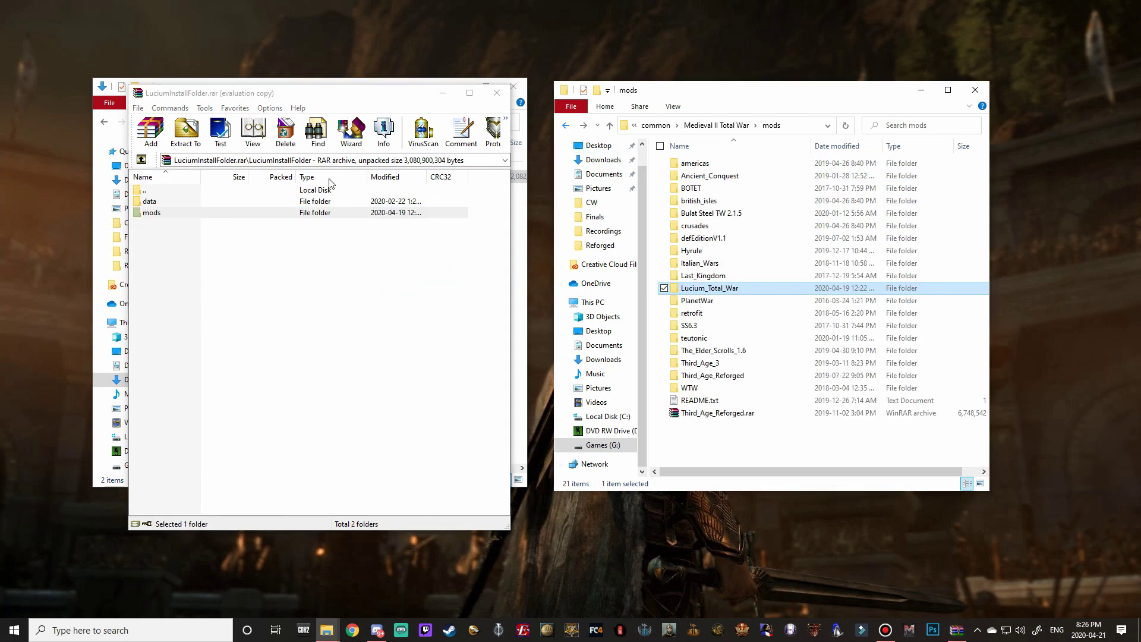
double_click(144, 189)
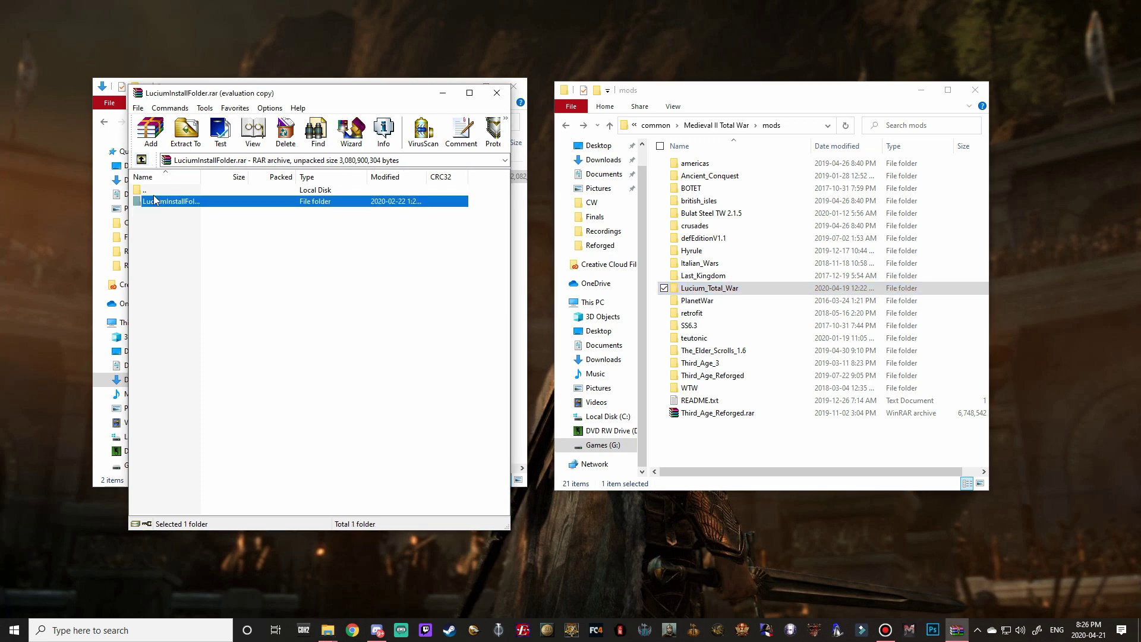
click(497, 93)
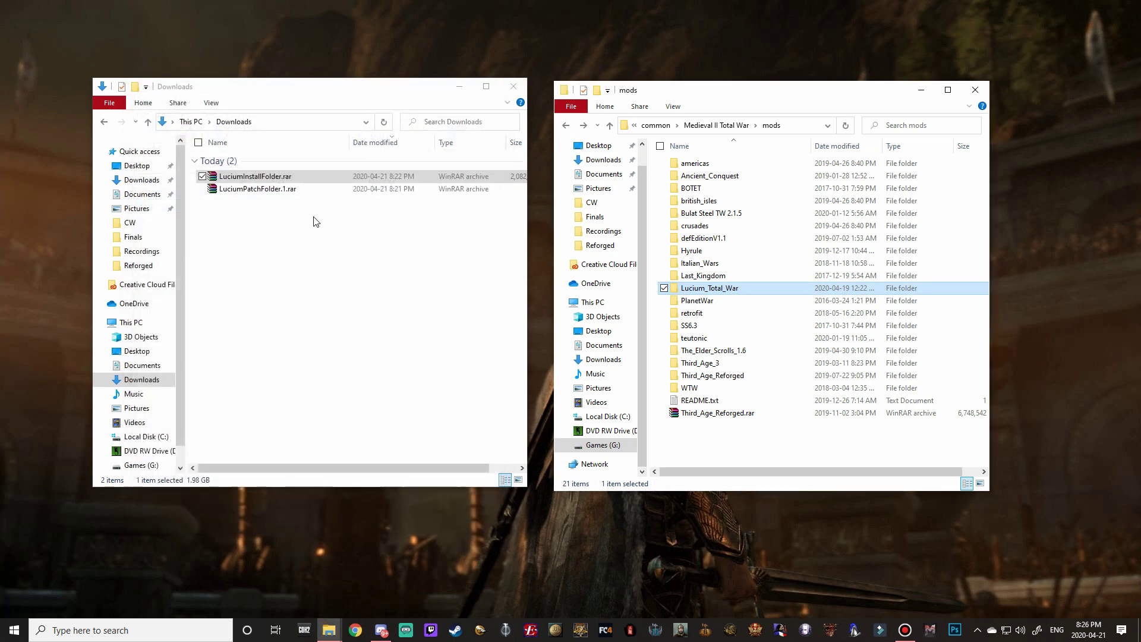
Open LuciumPatchFolder.1.rar from Downloads, dismiss the licence notice, and go into LuciumPatchFolder.
double_click(266, 190)
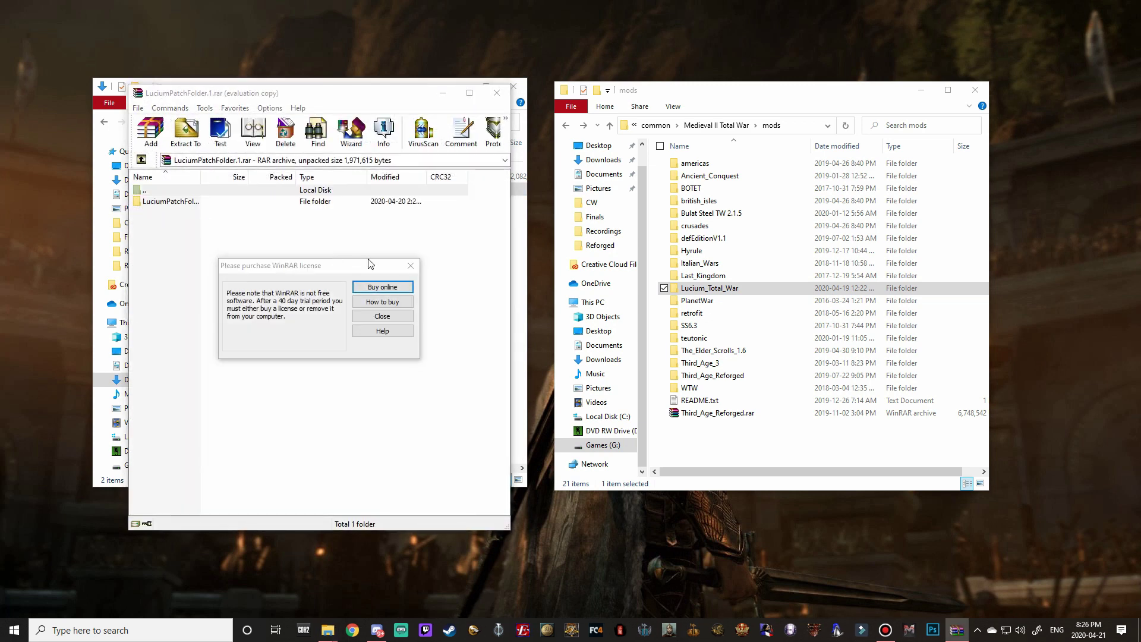
click(411, 266)
double_click(172, 201)
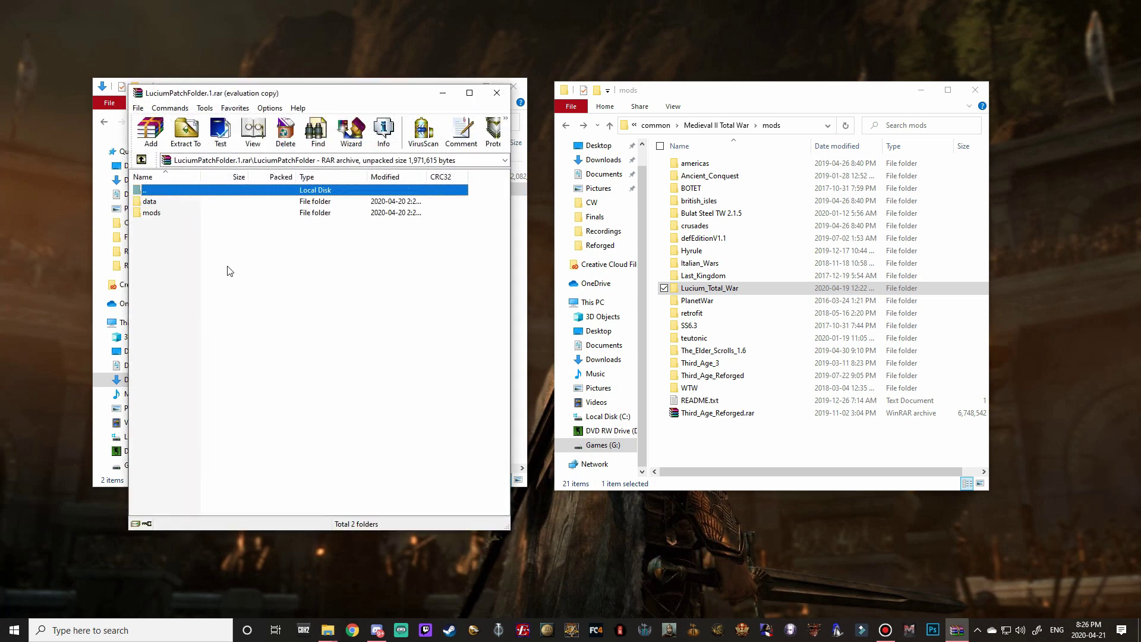
Start extracting the contents of the patch archive's mods folder and set the destination to G:\Steam Games\steamapps.
double_click(152, 213)
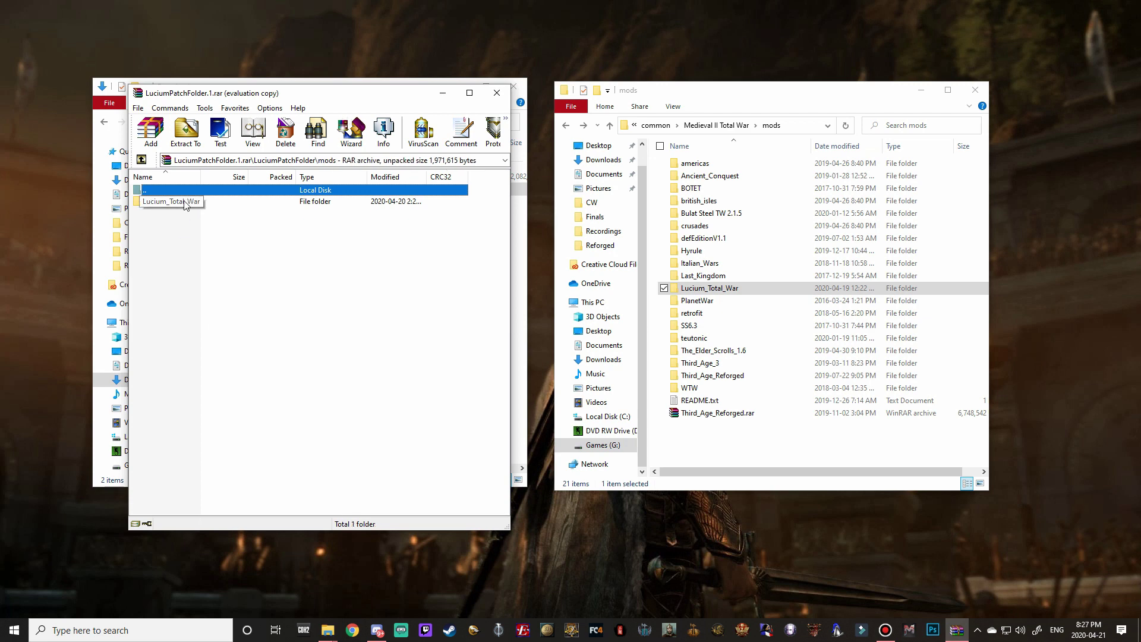
click(186, 131)
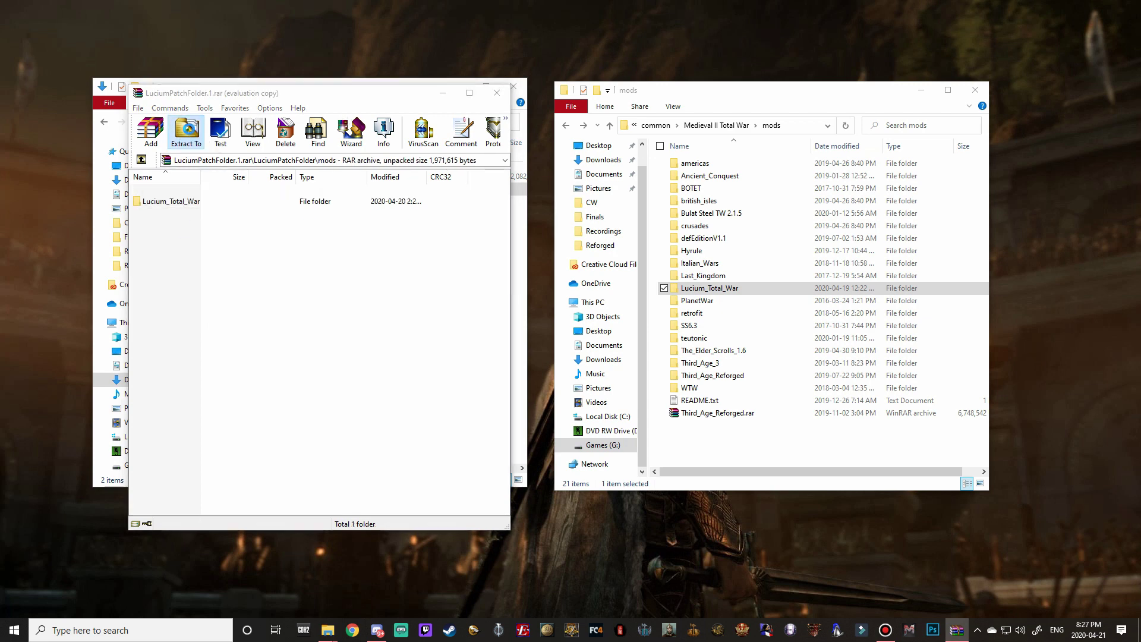
scroll(436, 305, down, 3)
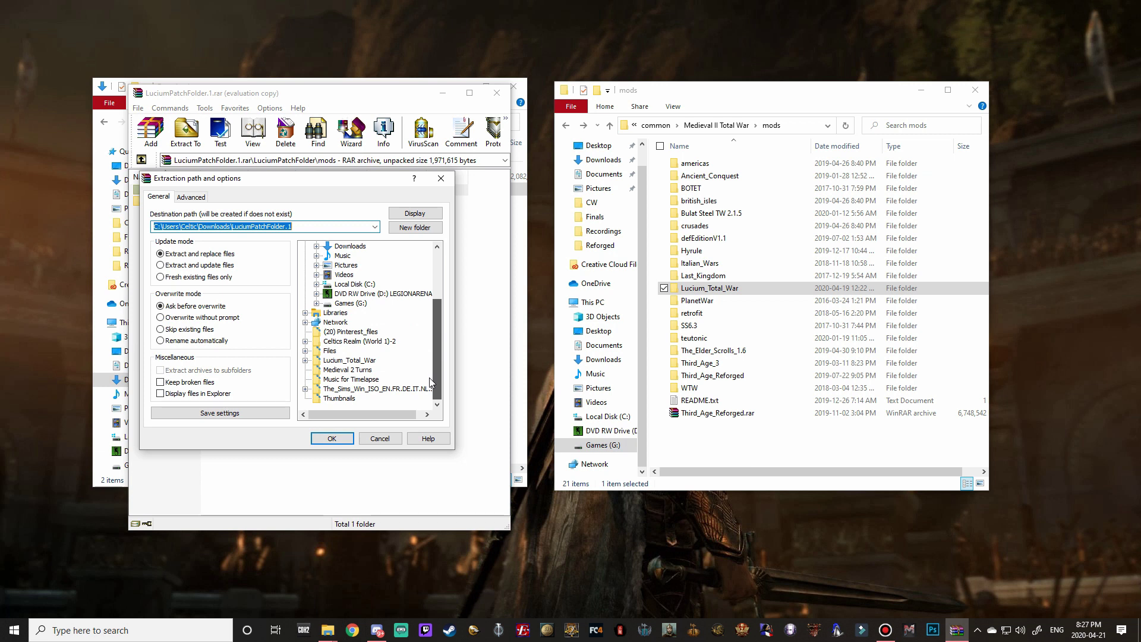
double_click(358, 305)
scroll(368, 315, down, 3)
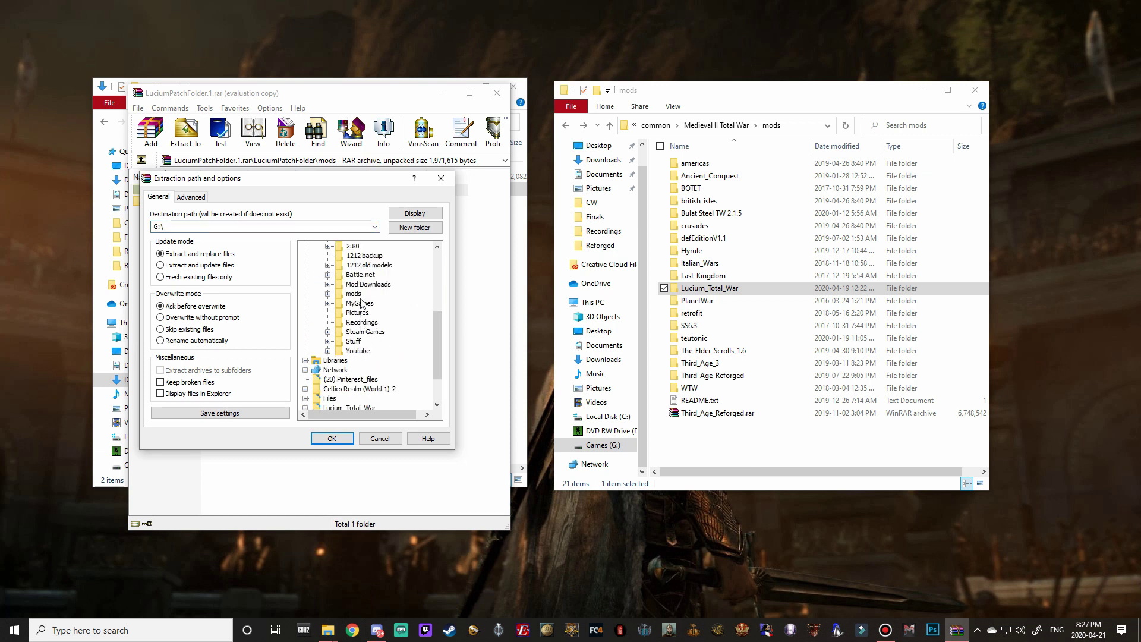
double_click(362, 333)
double_click(372, 341)
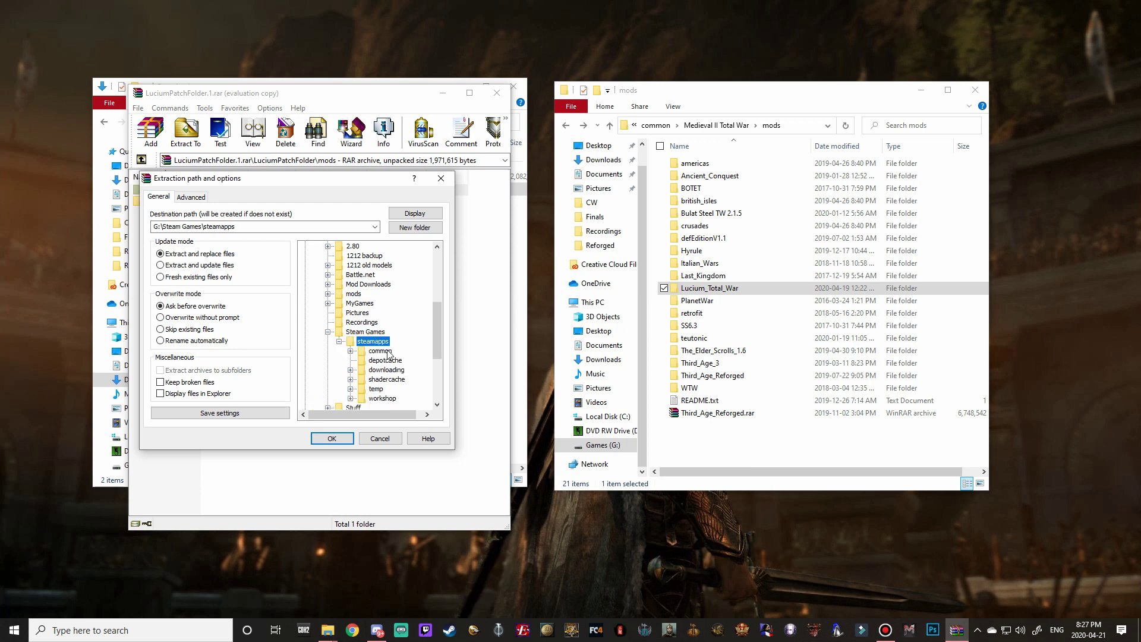
Set the destination to common\Medieval II Total War\mods within steamapps and extract the patch, replacing all existing files.
double_click(381, 351)
scroll(392, 345, down, 15)
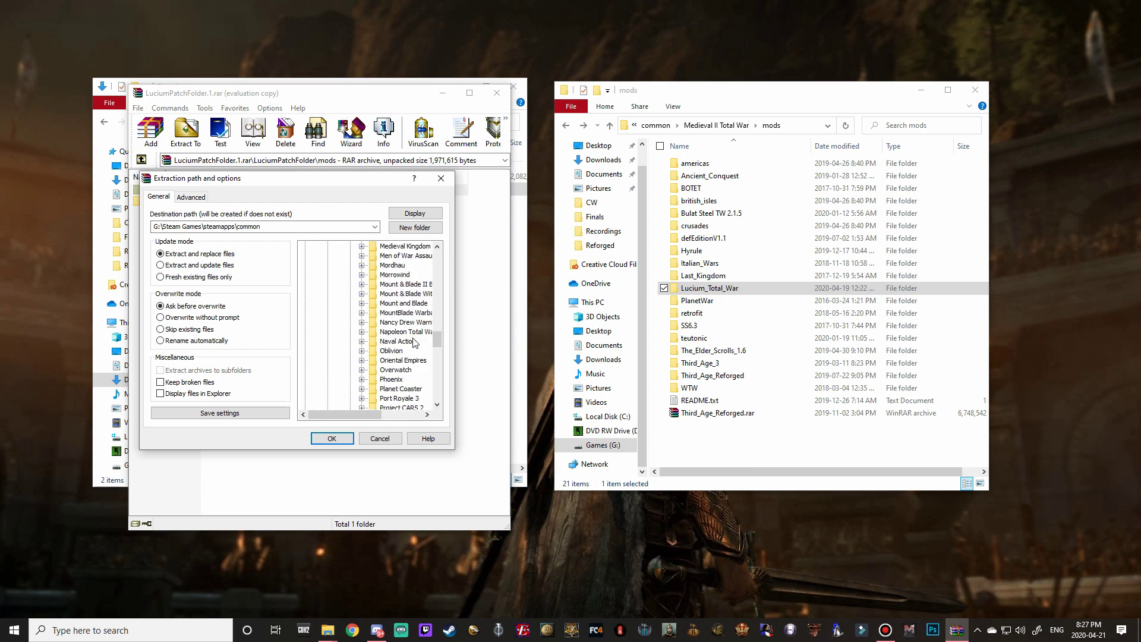
scroll(407, 300, up, 2)
double_click(408, 287)
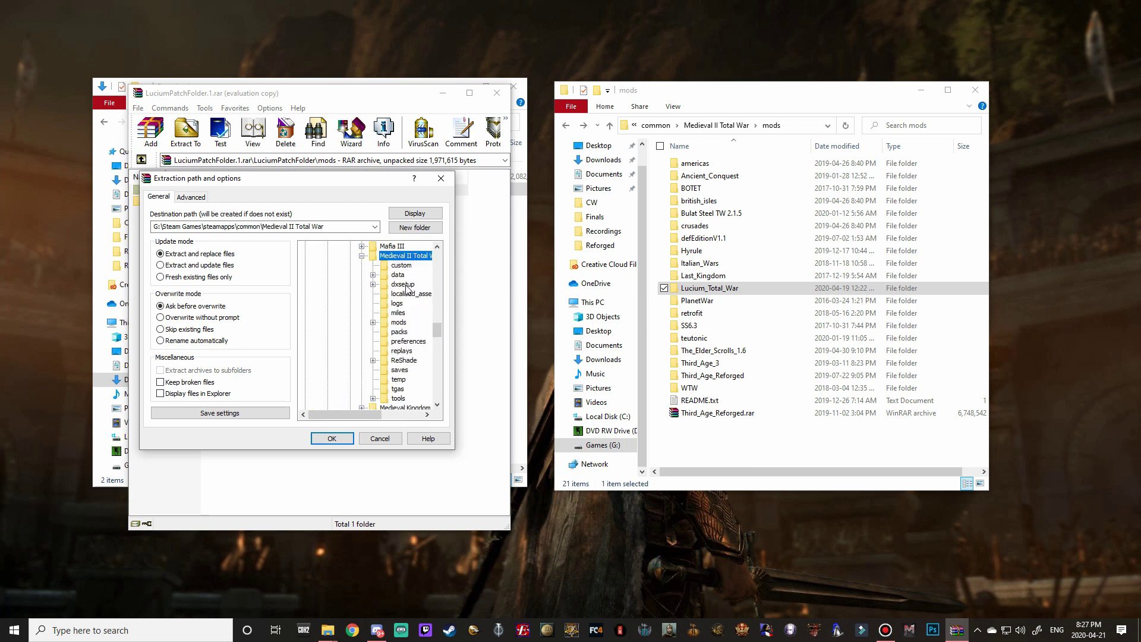
click(398, 324)
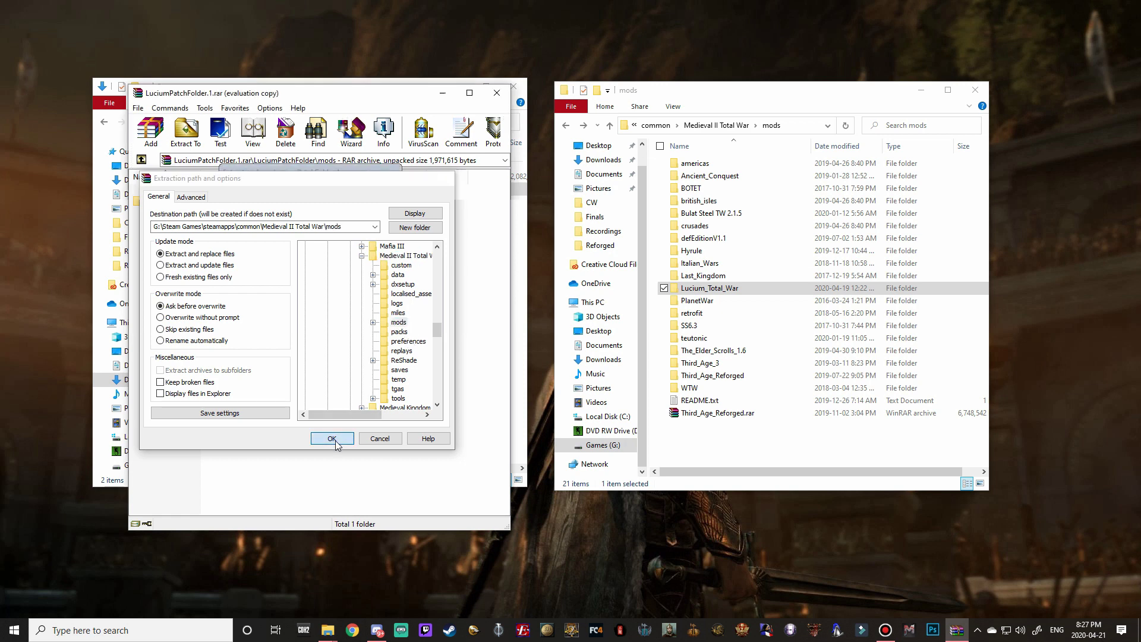
click(335, 441)
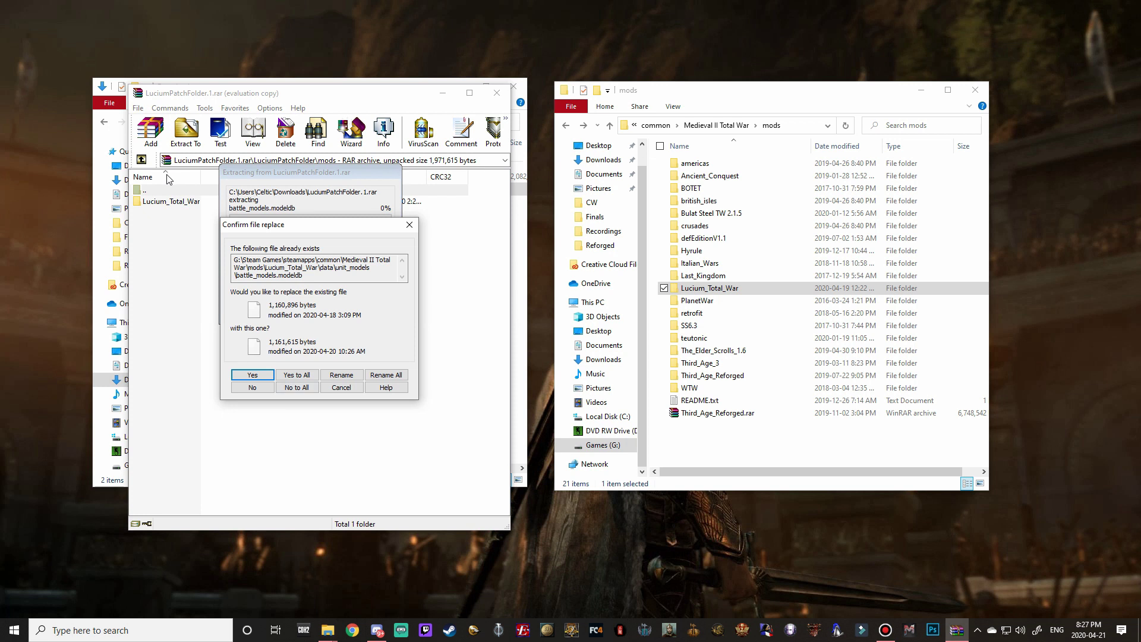
click(295, 375)
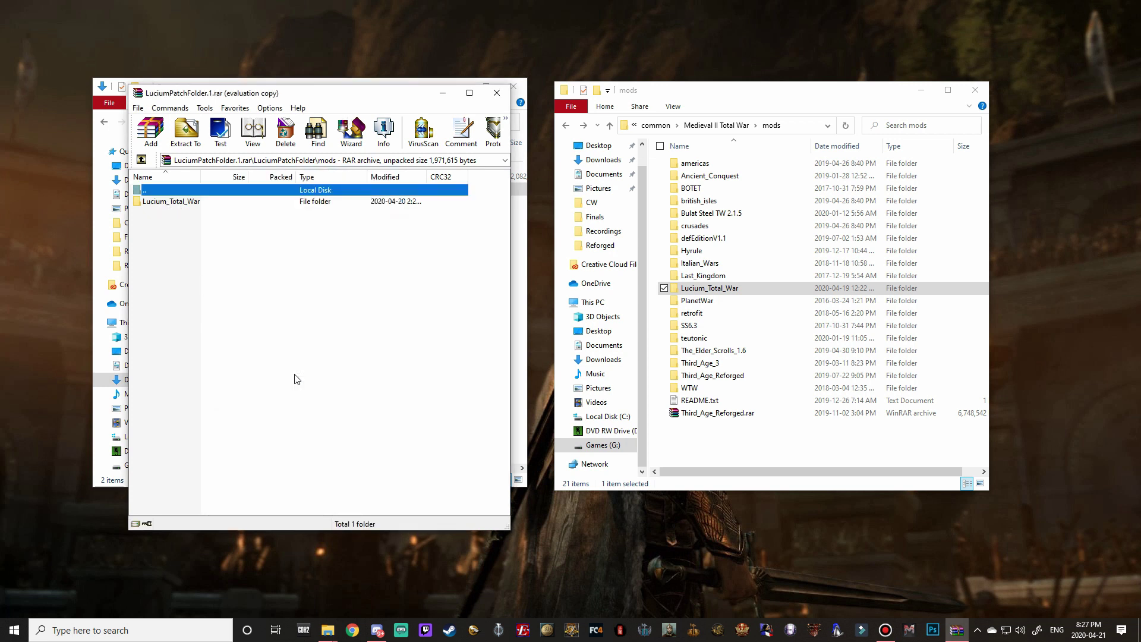
Return the archive to LuciumPatchFolder and File Explorer to Medieval II Total War, and open the extraction options for the data folder.
click(142, 159)
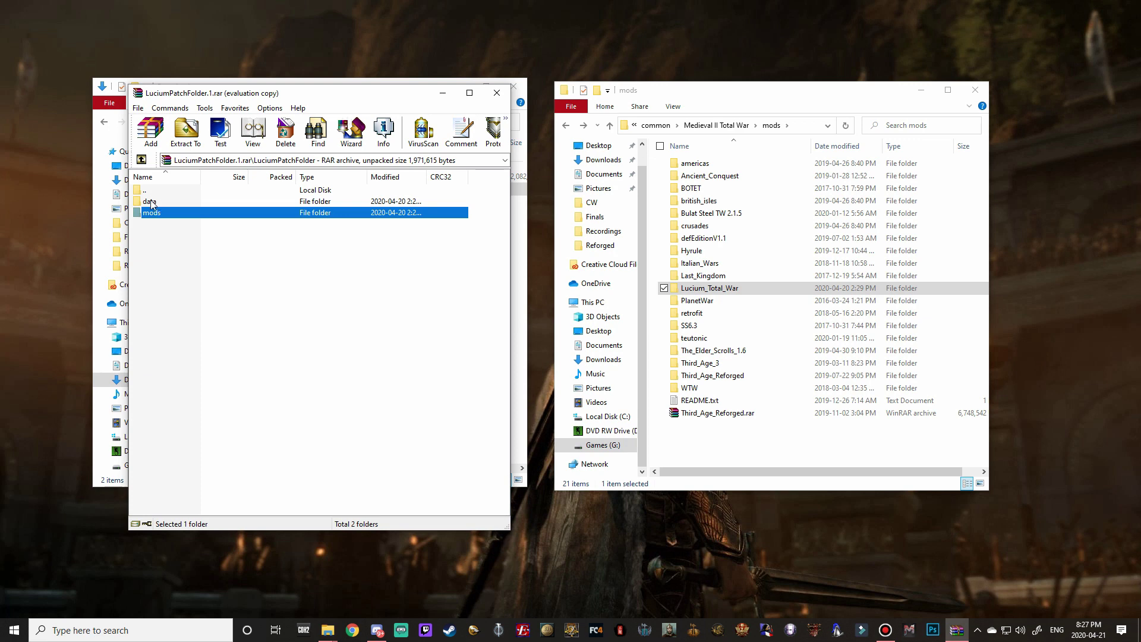
click(567, 126)
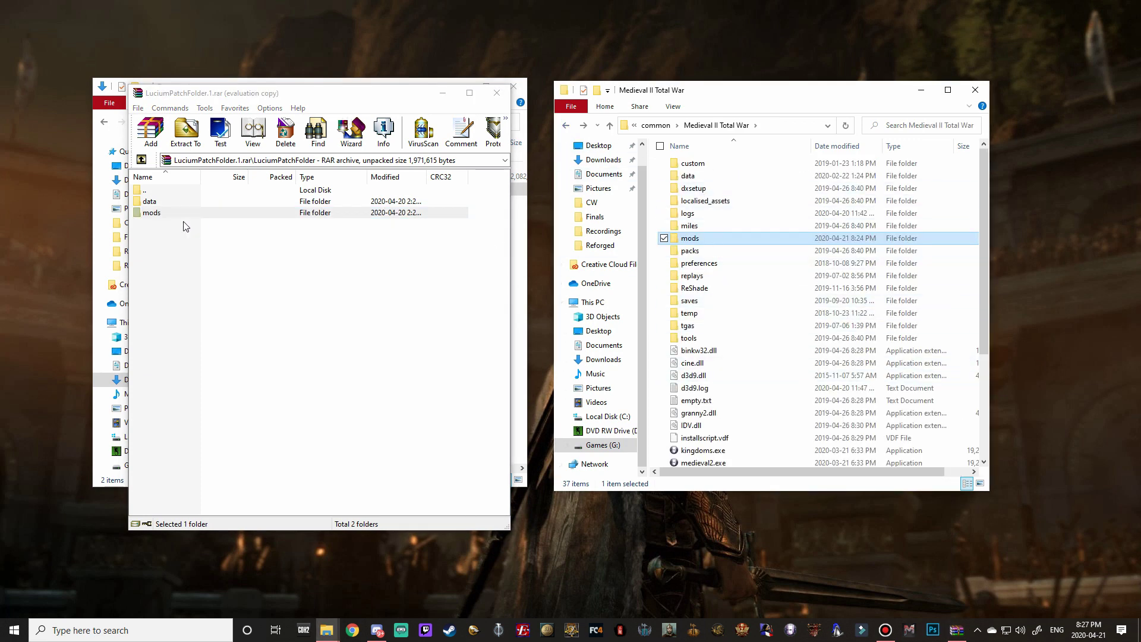
right_click(154, 205)
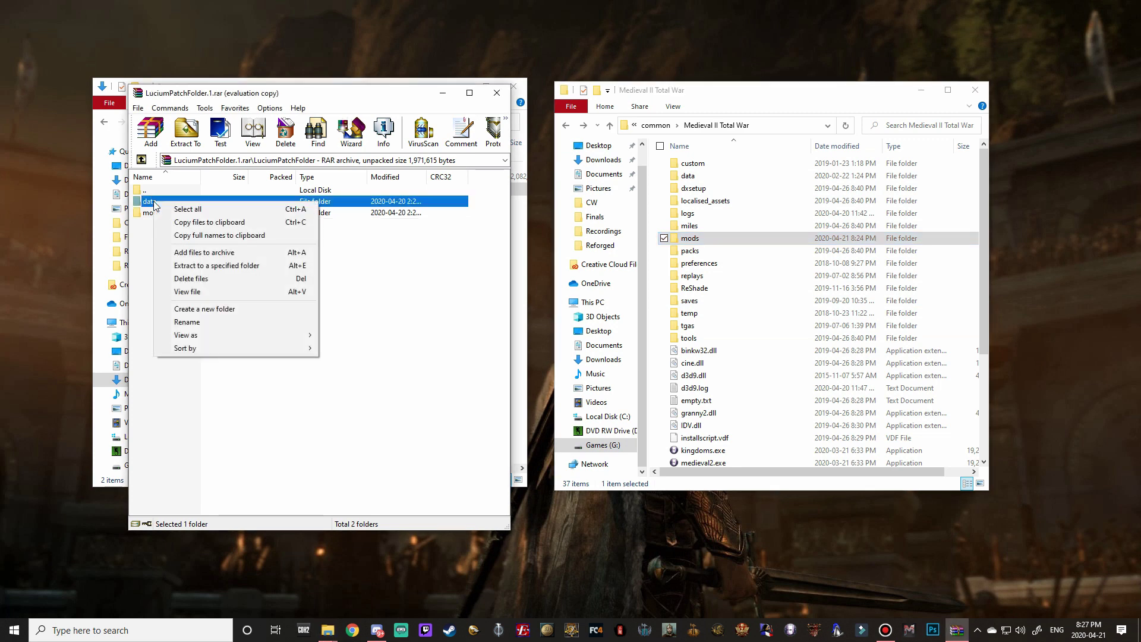
click(219, 266)
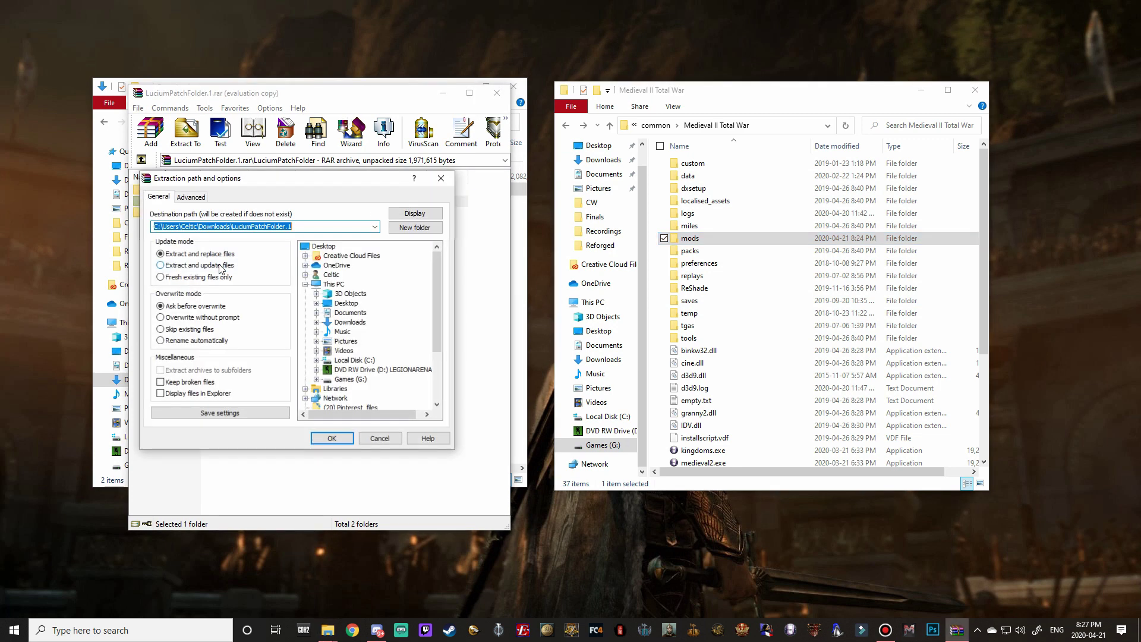
Extract the patch's data folder to G:\Steam Games\steamapps\common\Medieval II Total War, replacing all existing files.
click(366, 383)
click(391, 380)
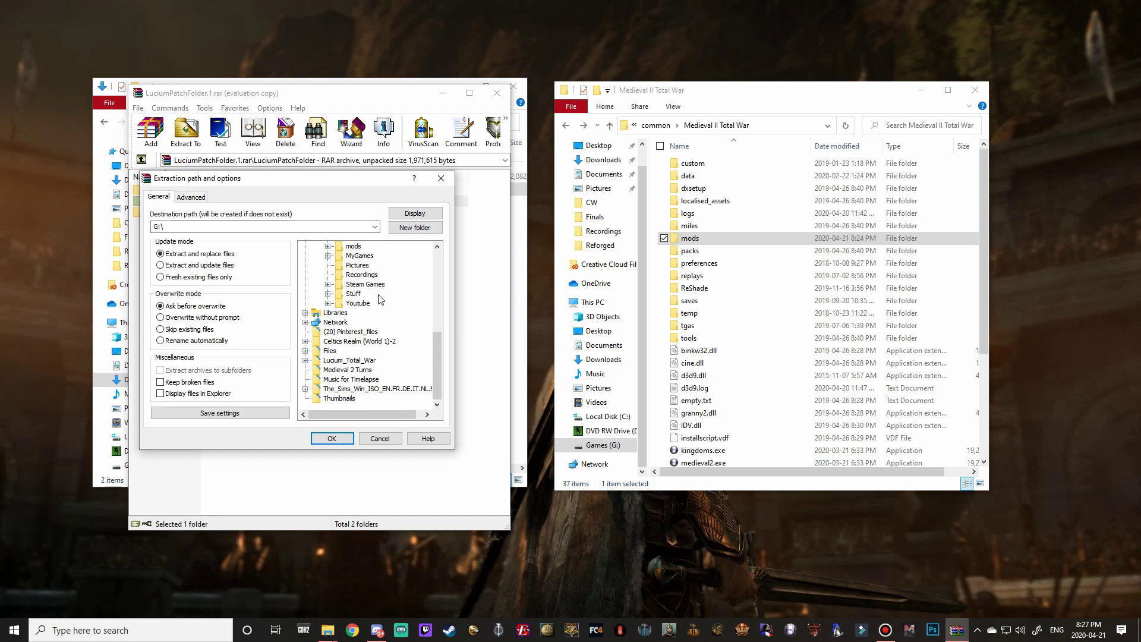
click(375, 294)
double_click(374, 295)
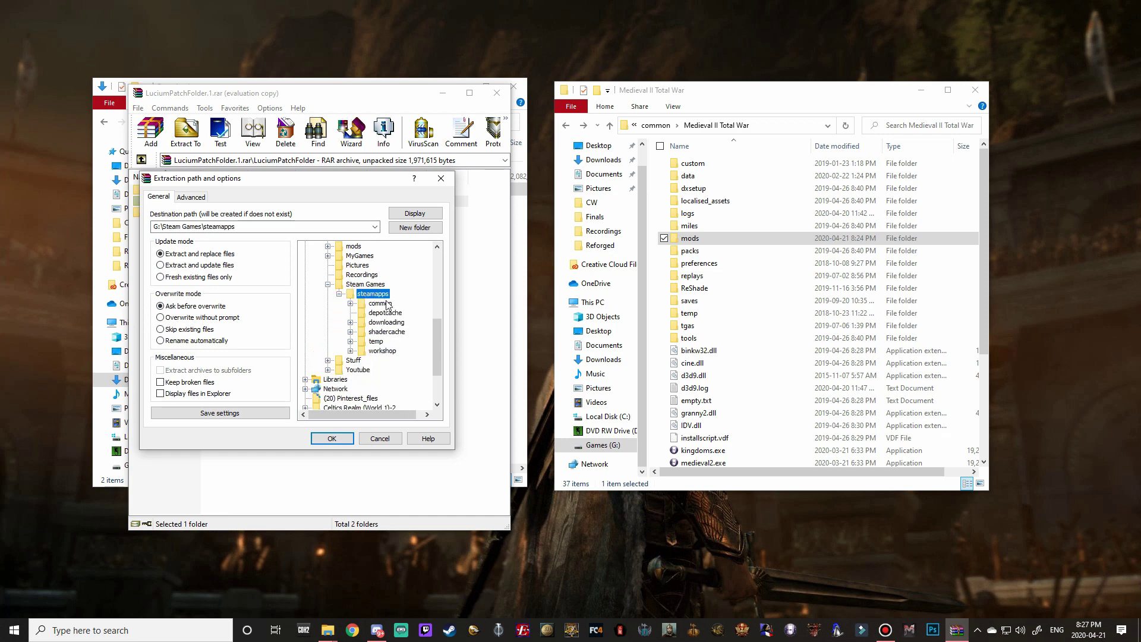
double_click(387, 304)
scroll(401, 327, down, 3)
scroll(401, 327, down, 5)
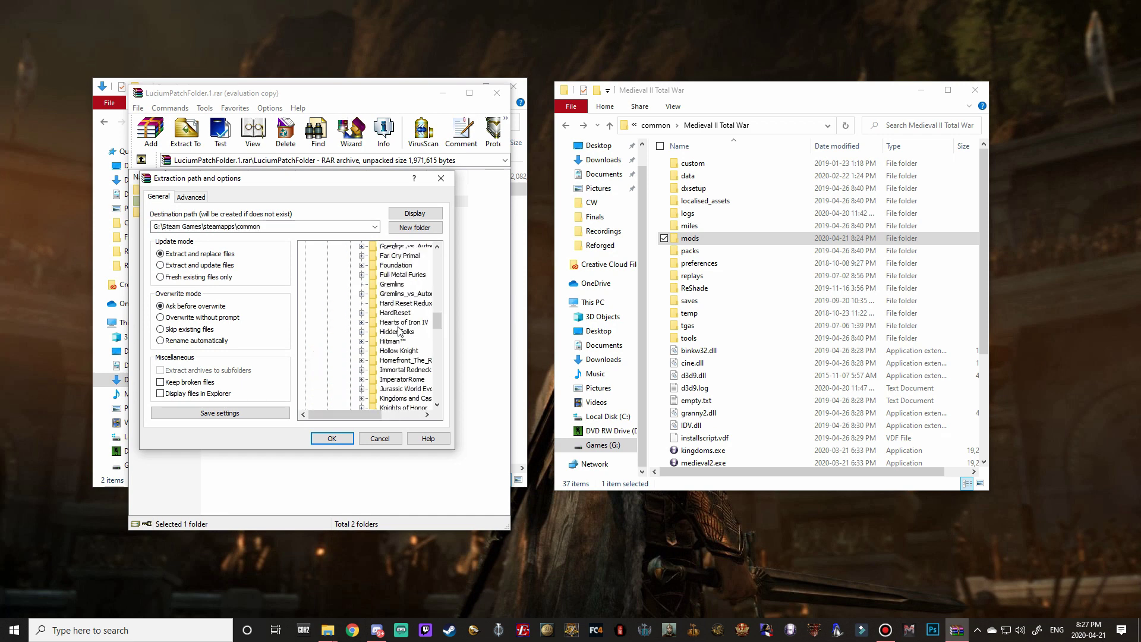
click(401, 381)
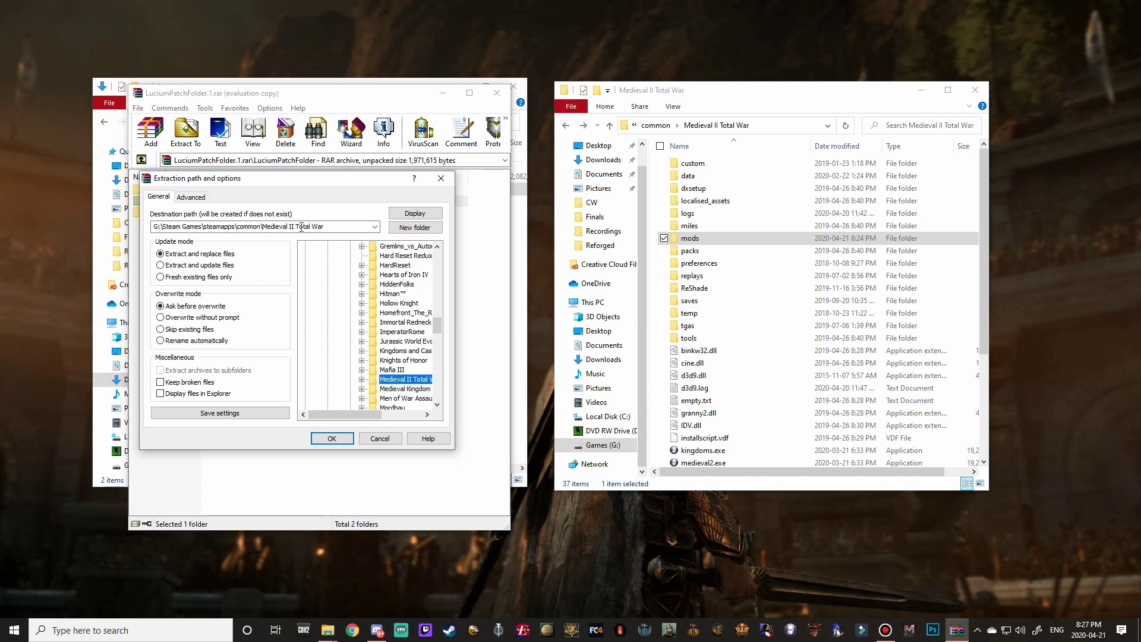
click(332, 439)
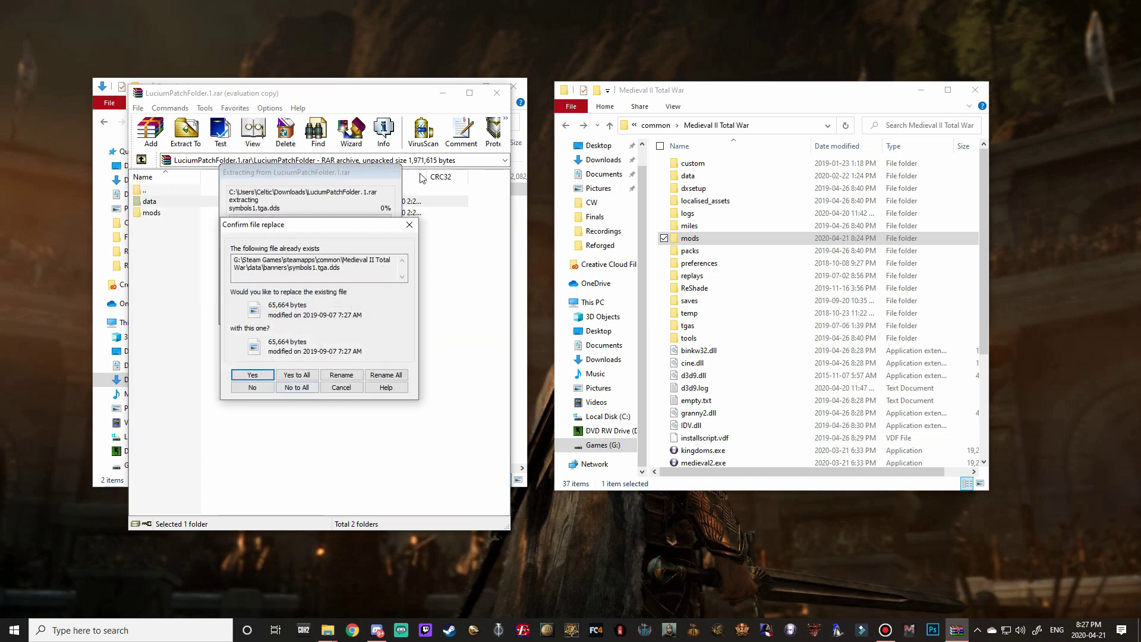
click(298, 377)
Leave the patch archive and close both WinRAR and the Downloads window.
click(141, 159)
click(142, 159)
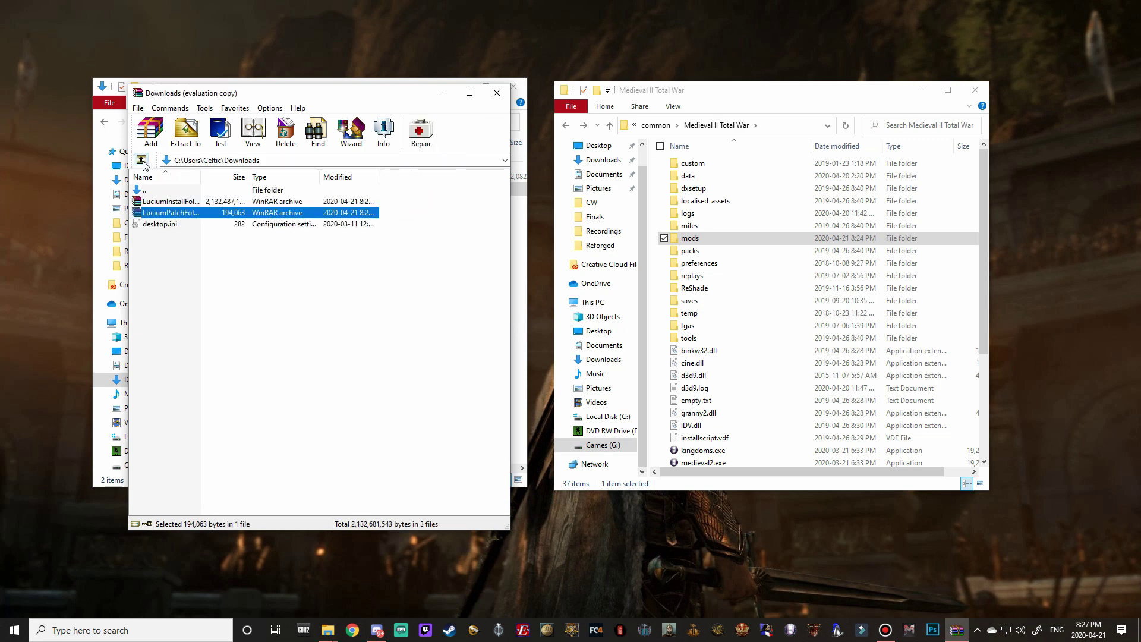
click(141, 160)
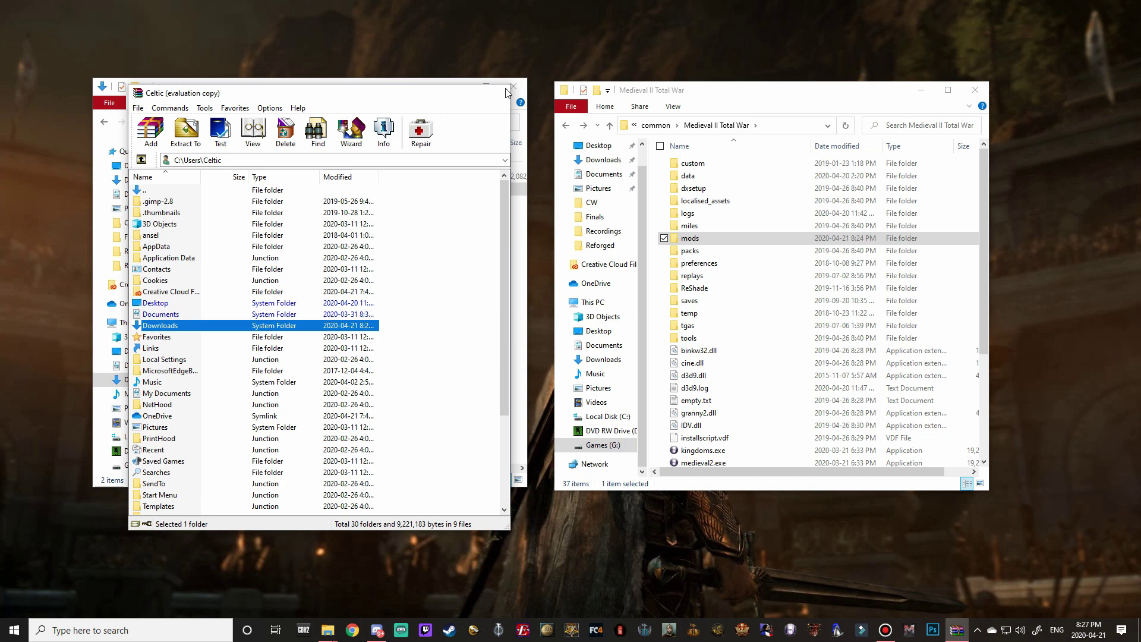
click(502, 93)
click(514, 86)
Go into Lucium_Total_War inside the game's mods folder and launch the mod from there.
double_click(695, 239)
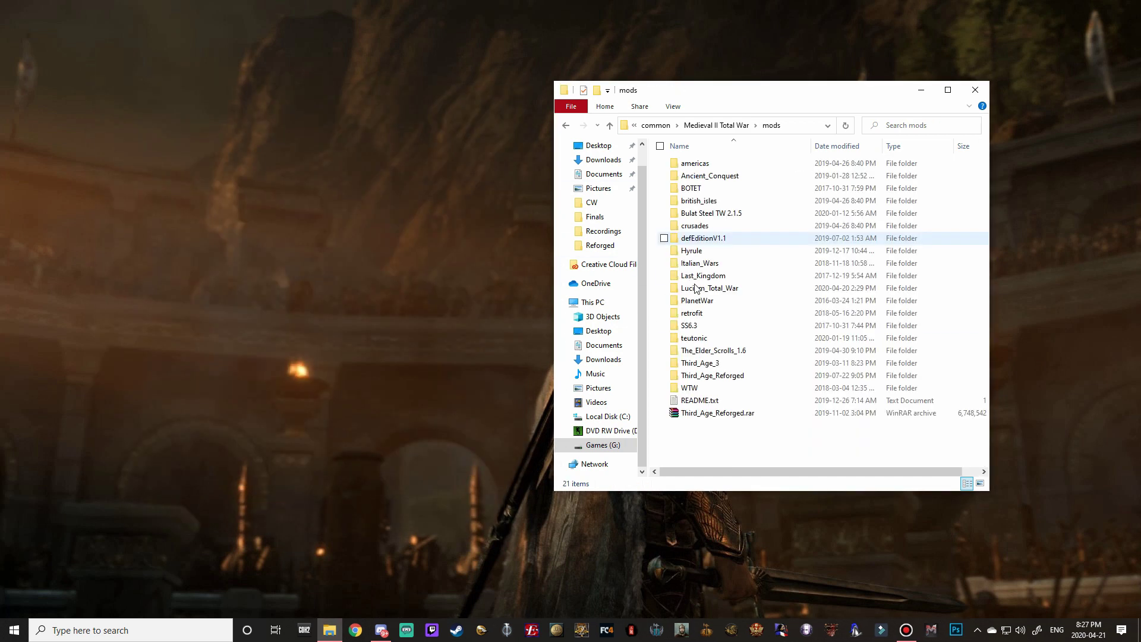
drag(751, 97, 549, 76)
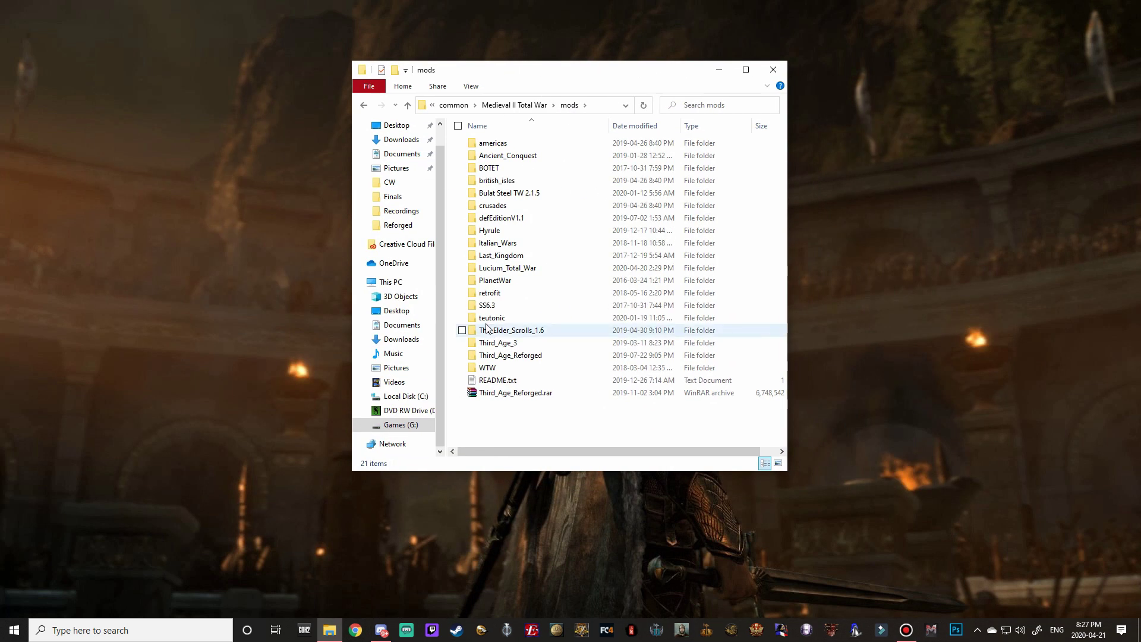
double_click(504, 269)
click(489, 248)
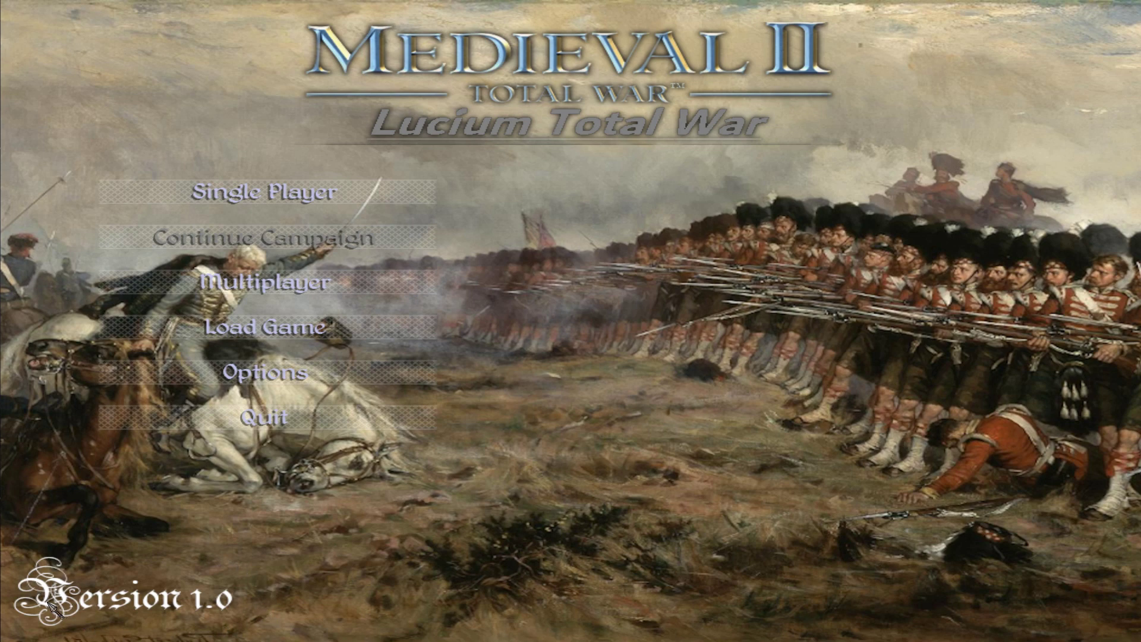
Start a single-player 1700's Campaign as Prussia and dismiss the welcome message.
click(276, 197)
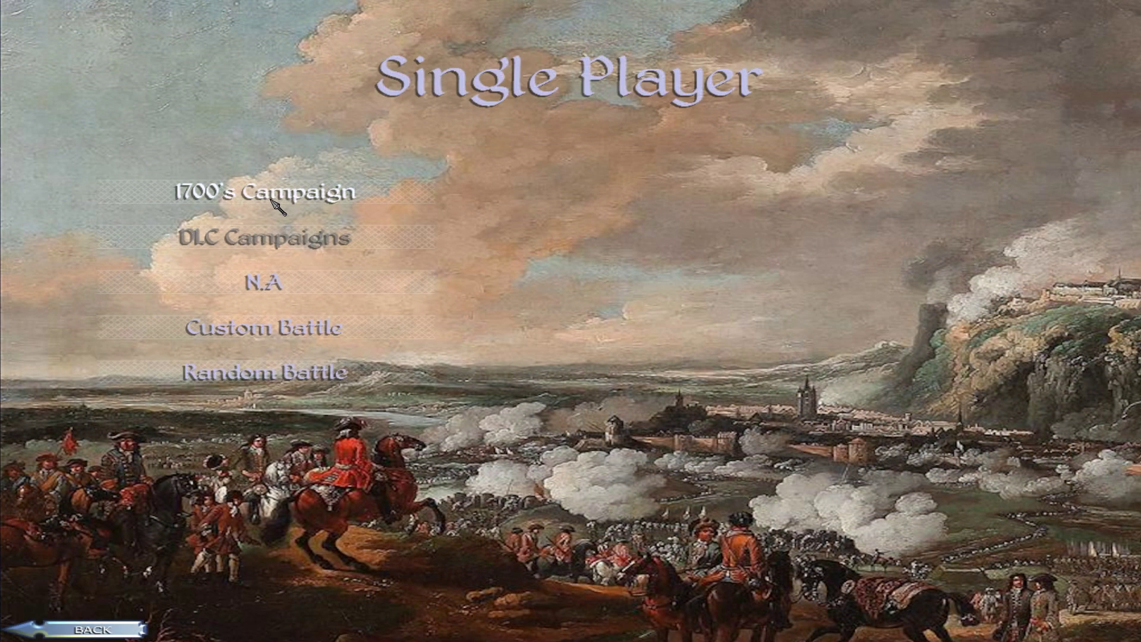
click(294, 205)
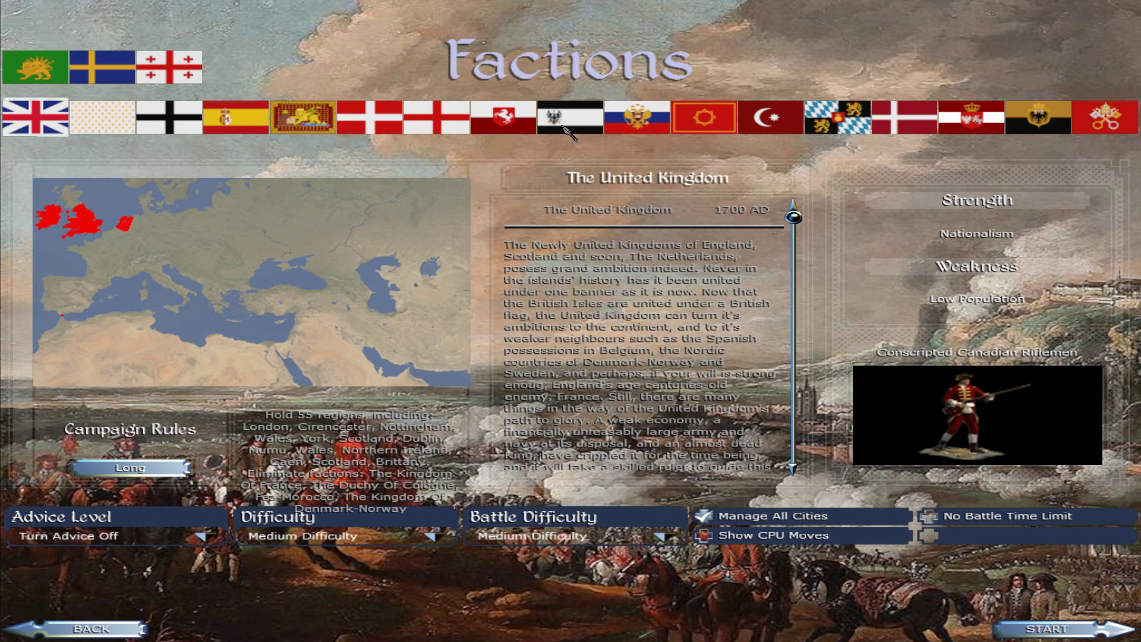
click(564, 127)
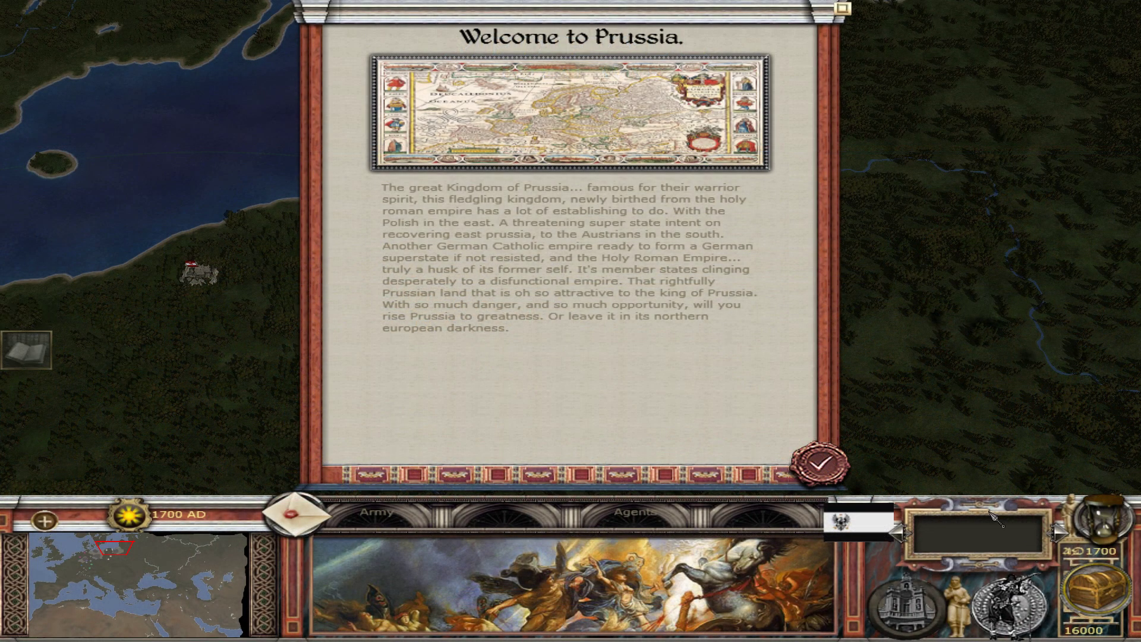
click(817, 462)
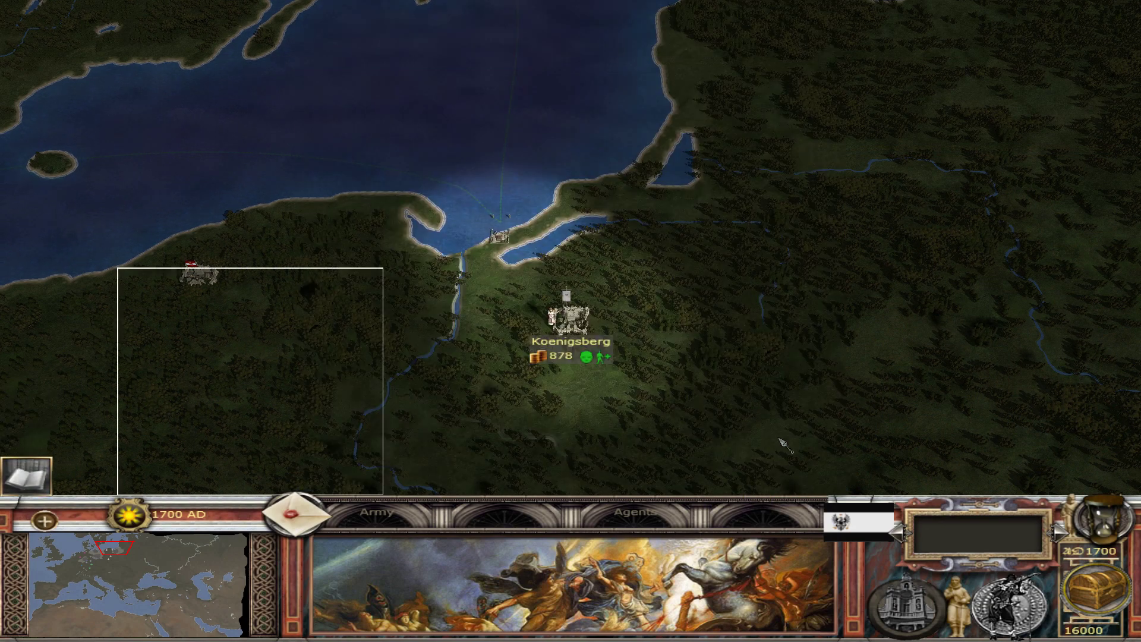
Send the army just west of Berlin to attack the Minor Faction's large town of Saxony.
key(s)
key(a)
key(a)
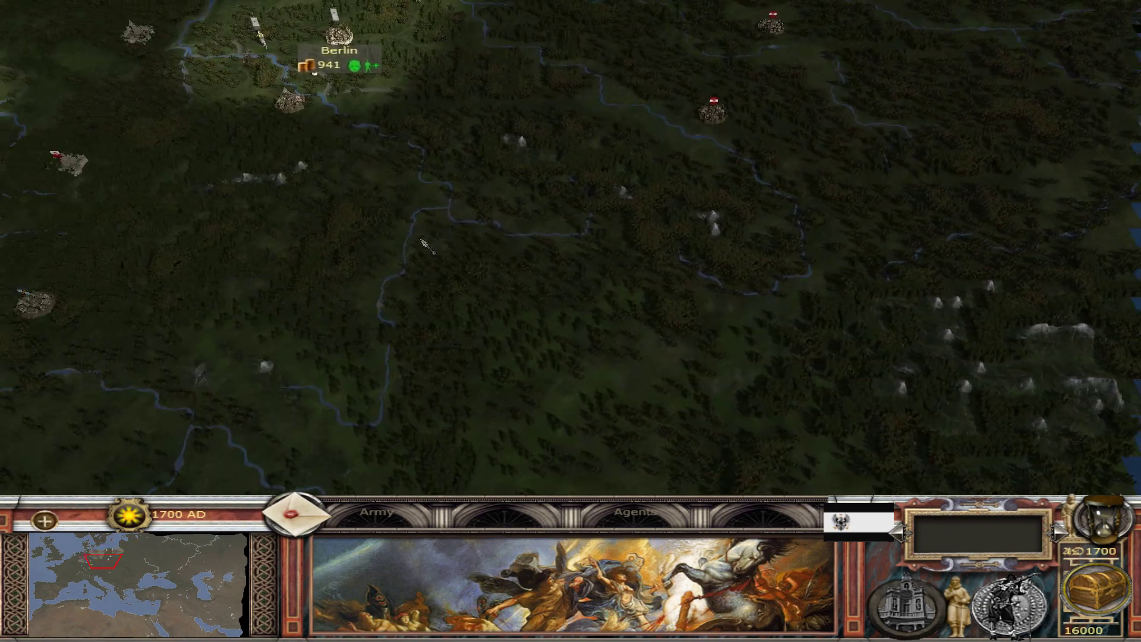
key(w)
key(a)
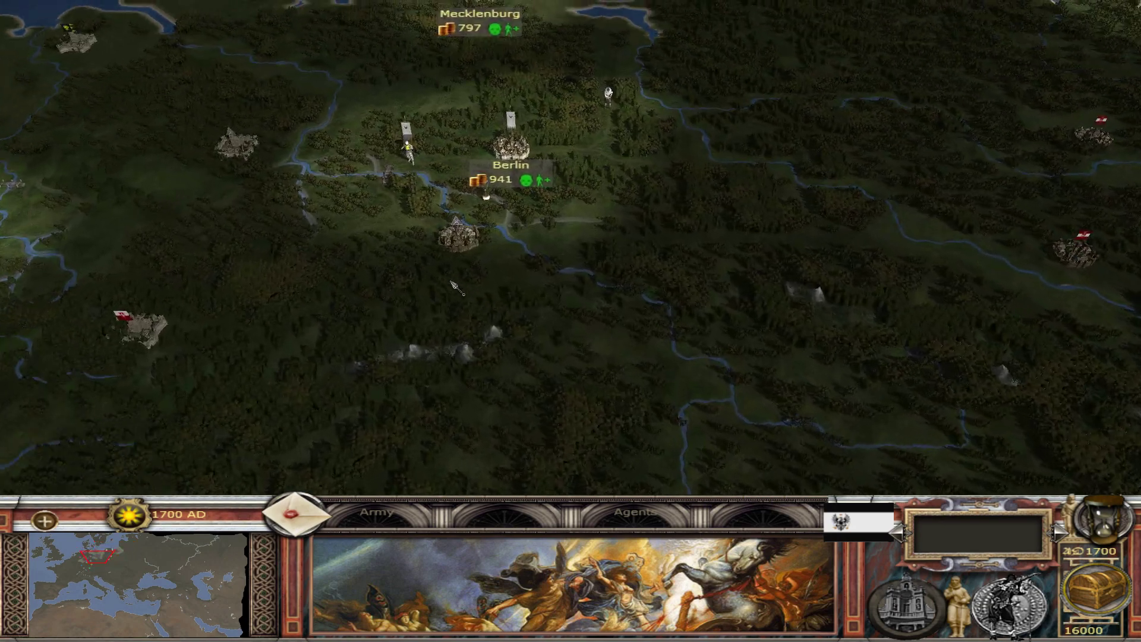
click(401, 142)
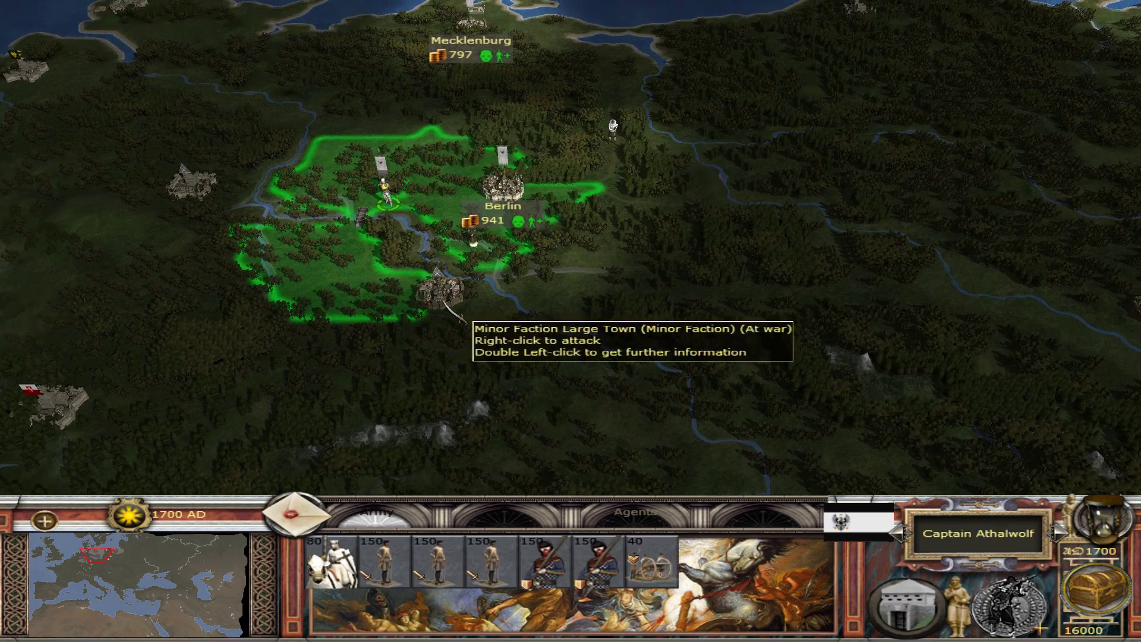
right_click(424, 262)
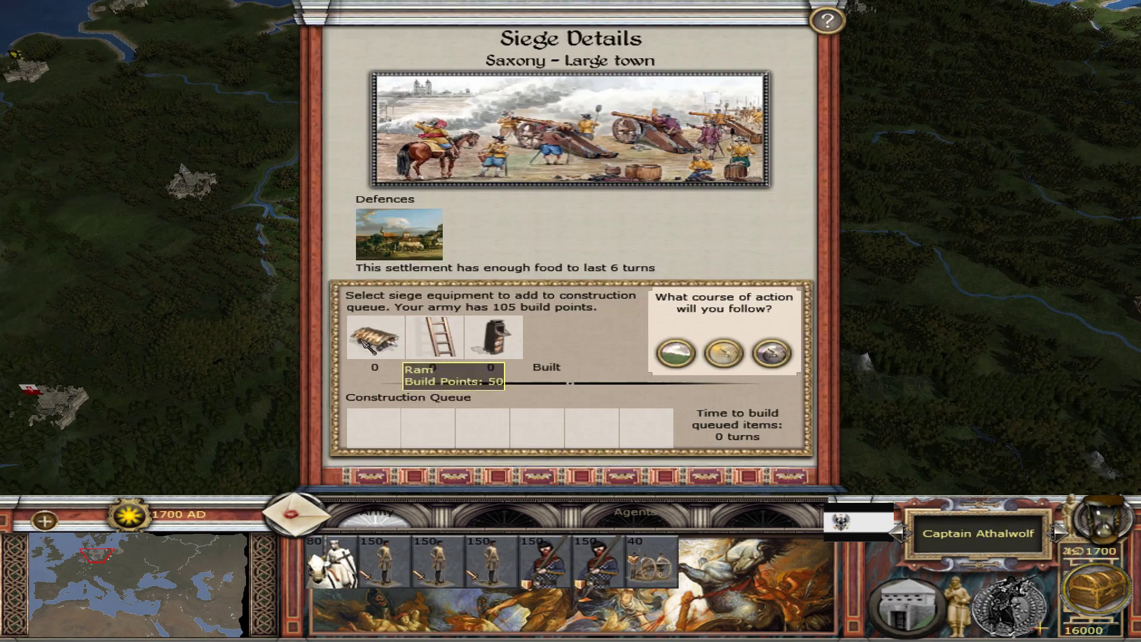
Queue two rams and three ladders for the siege of Saxony and close the siege details.
click(389, 345)
click(389, 345)
click(439, 340)
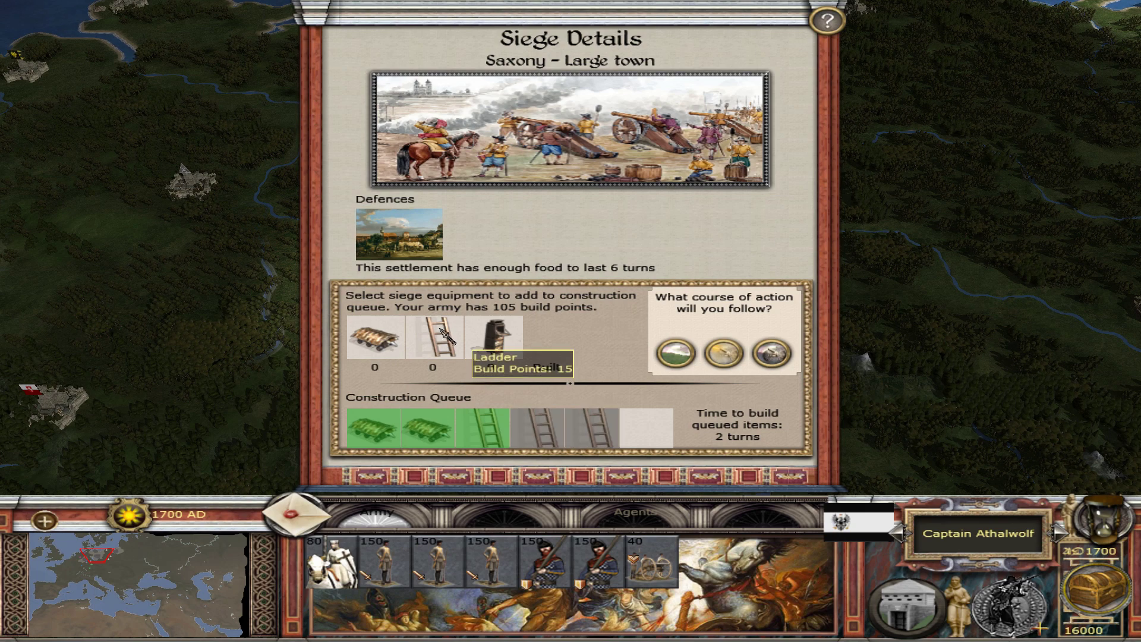
click(771, 353)
key(Up)
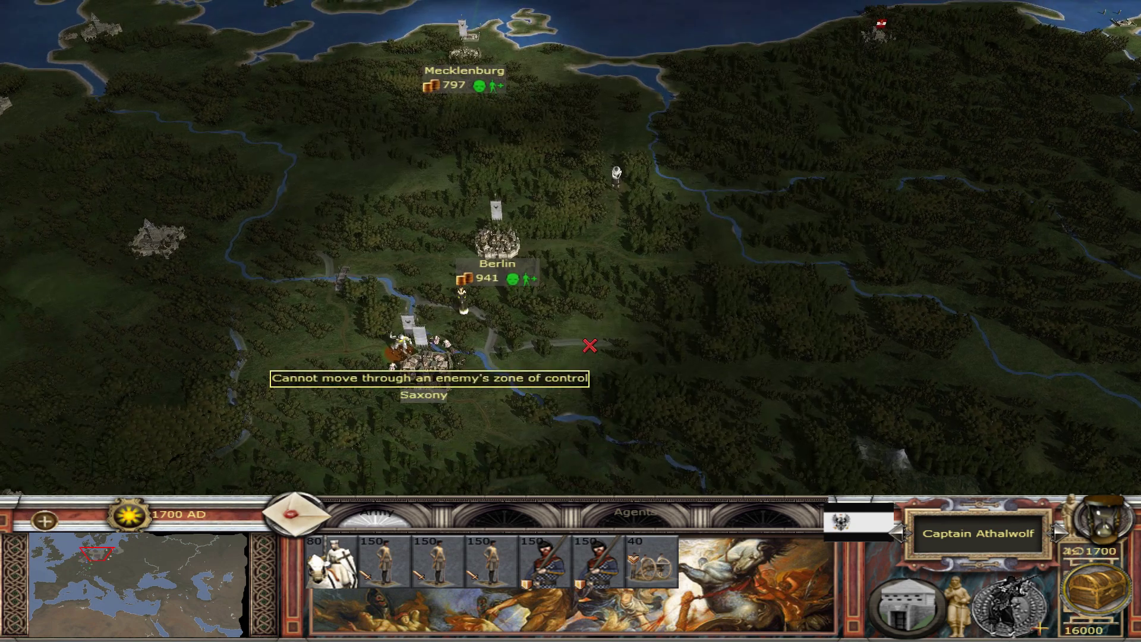
key(Right)
key(Down)
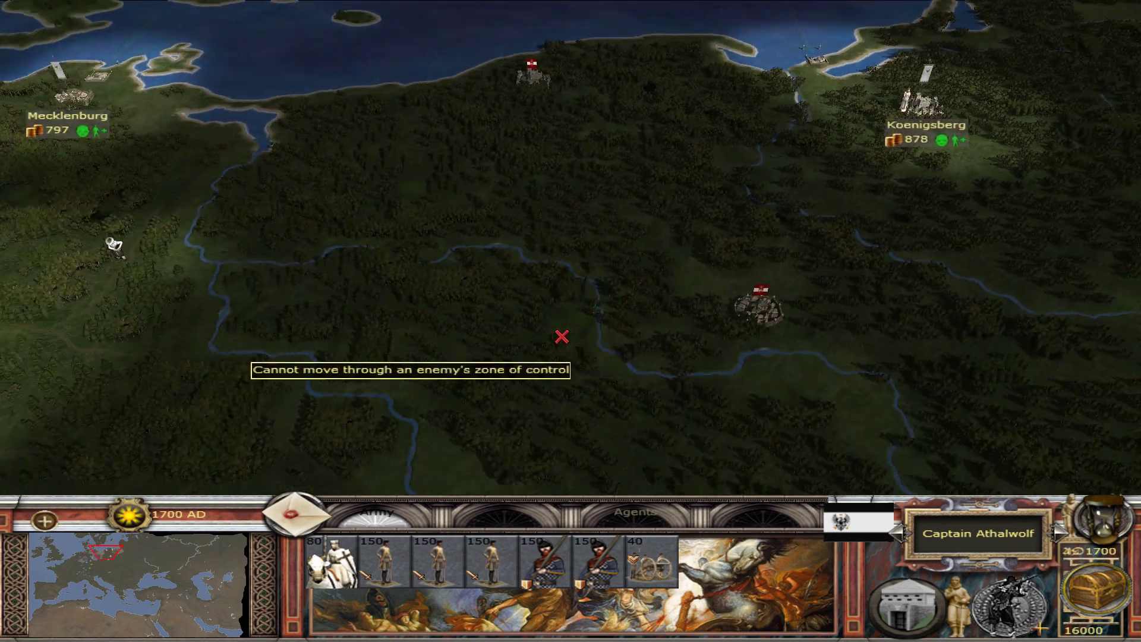
End the turn, accept the Polish-Lithuanian envoy's offer of trading rights and close the negotiation.
key(Left)
scroll(579, 389, up, 3)
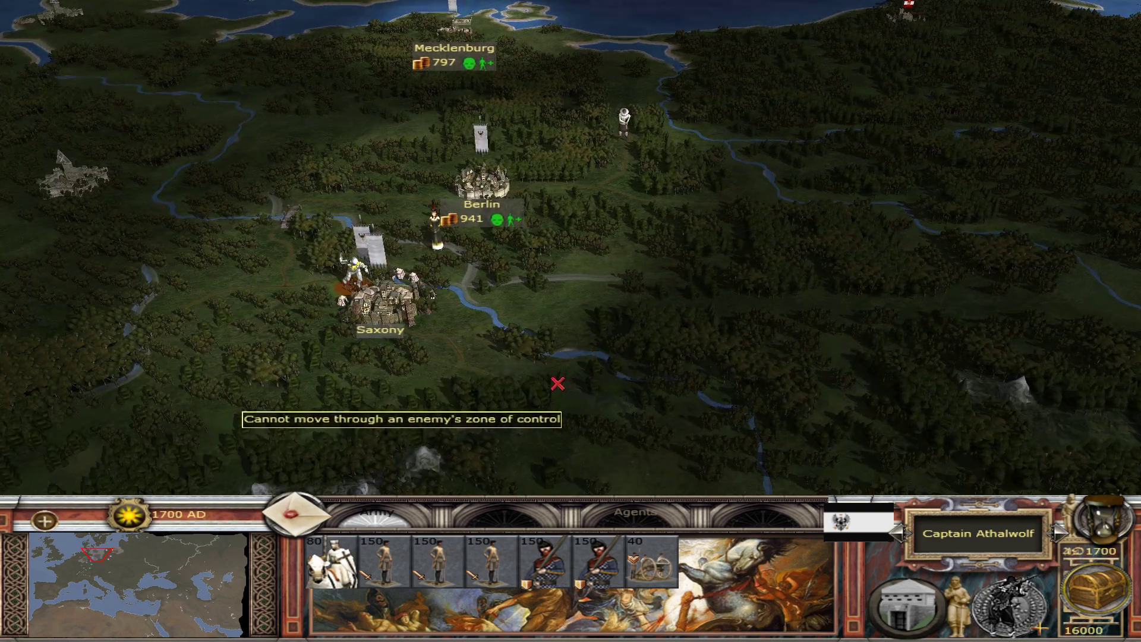
key(Left)
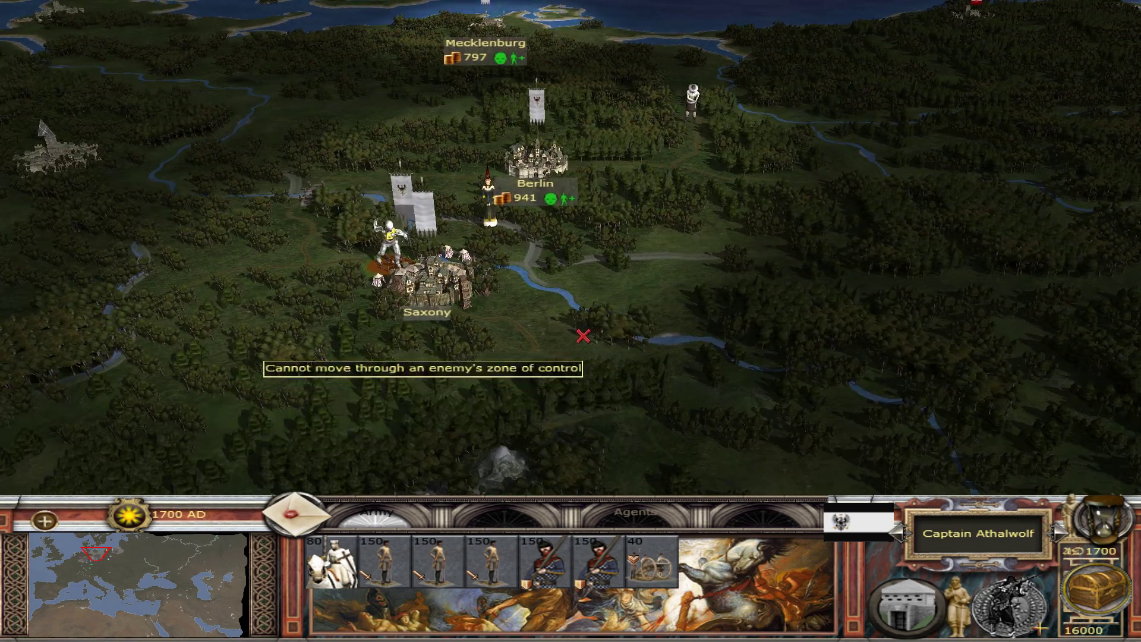
key(Left)
click(1103, 518)
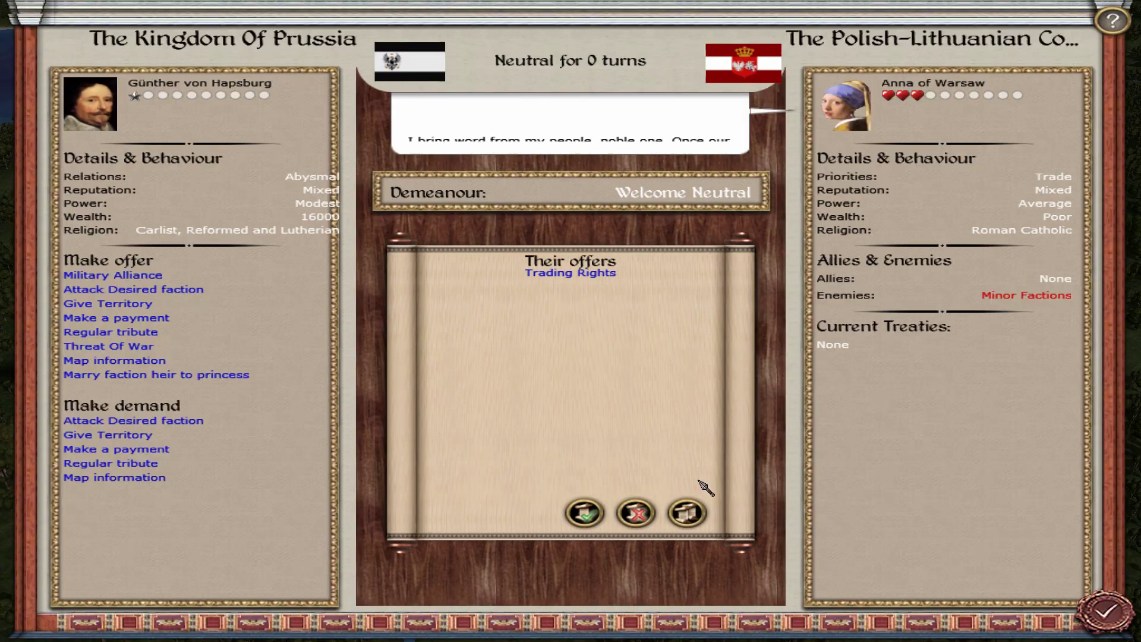
click(583, 513)
click(1083, 601)
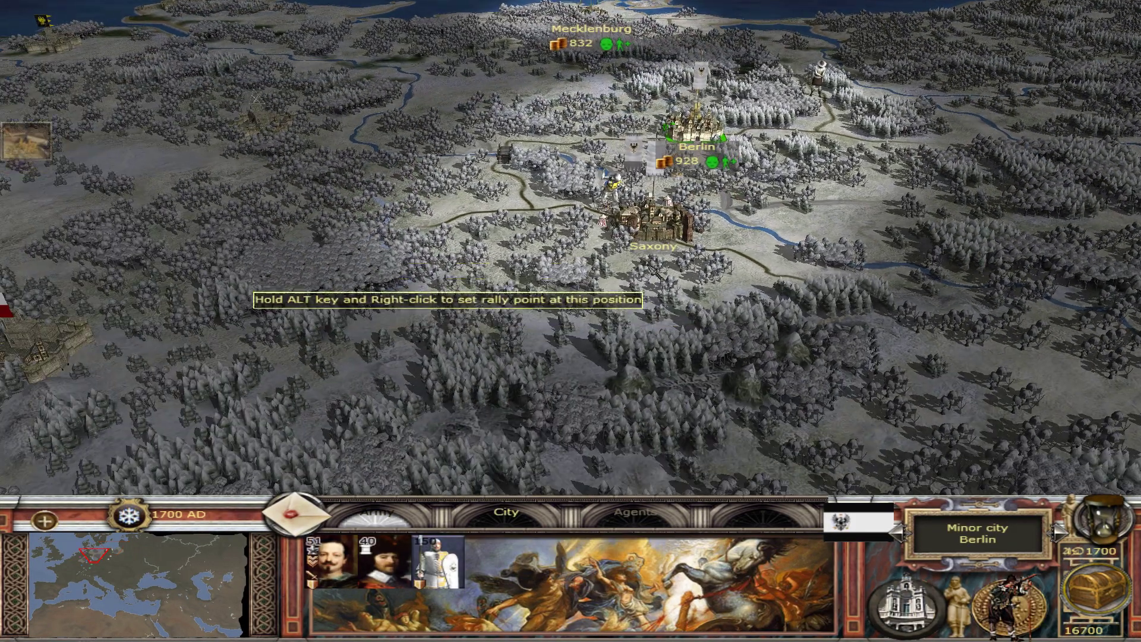
Order the besieging army beside Saxony to assault the town and fight the battle on the battlefield.
scroll(936, 467, up, 1)
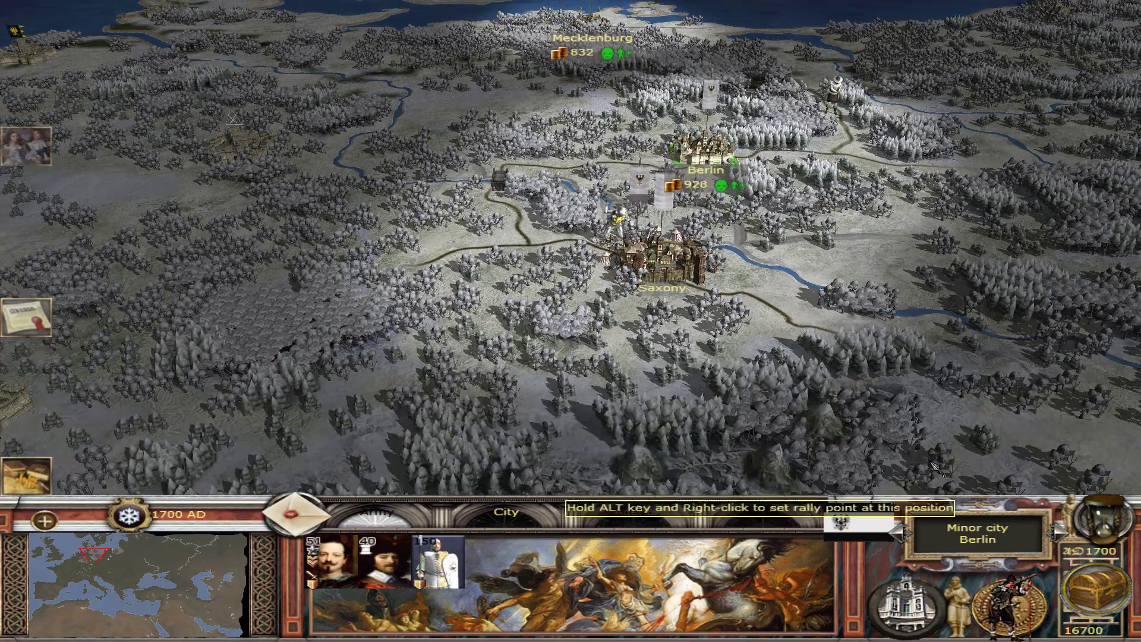
click(615, 218)
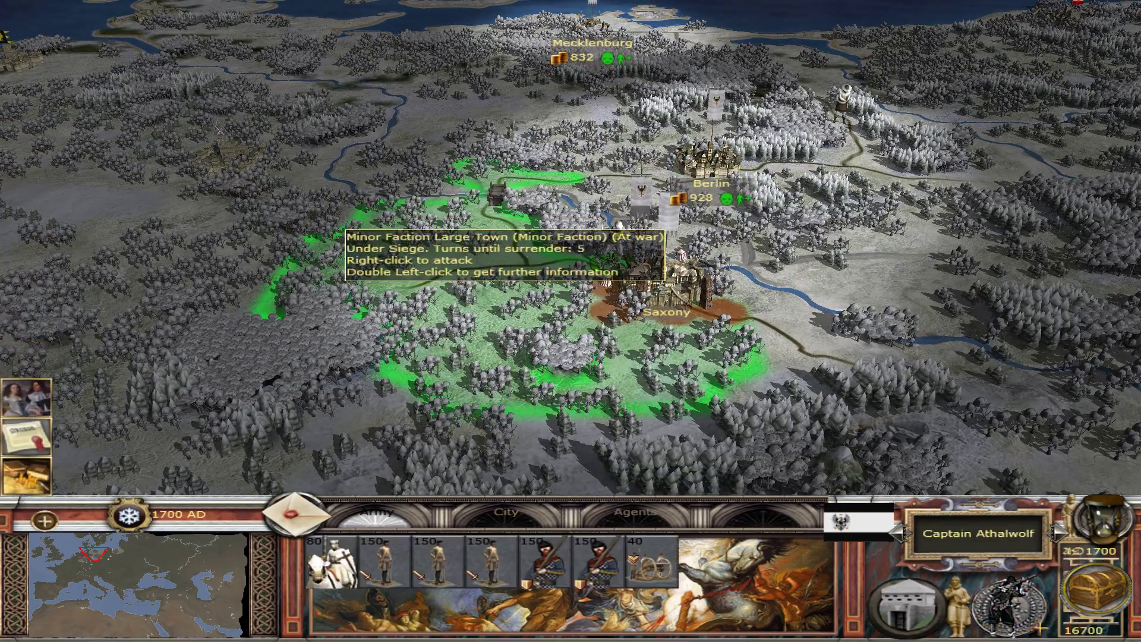
right_click(663, 275)
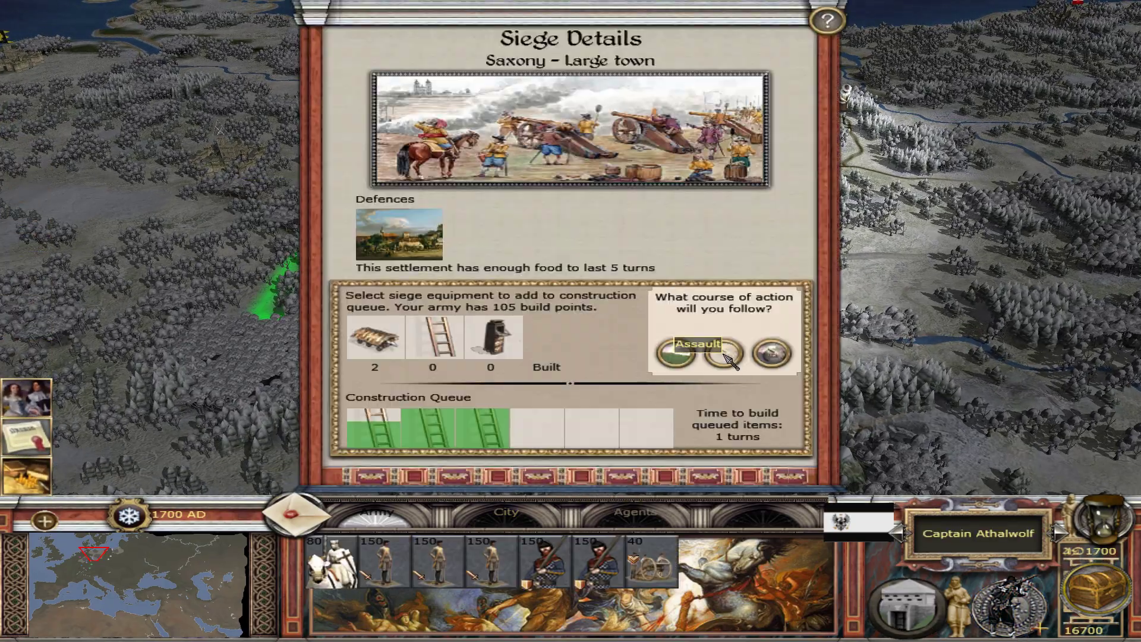
click(675, 353)
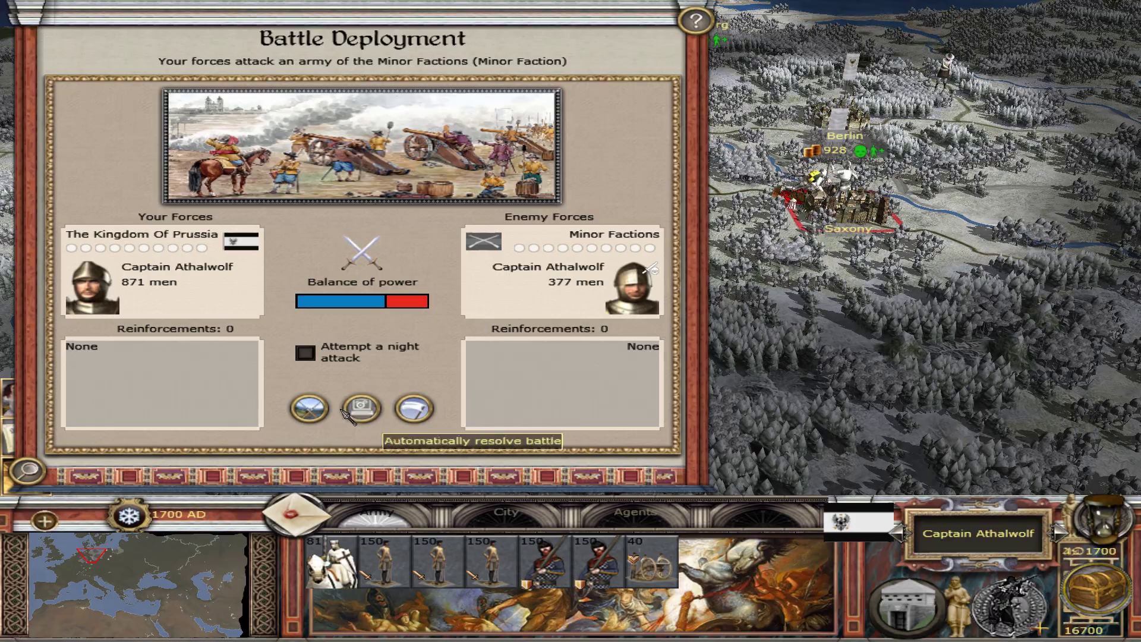
click(356, 408)
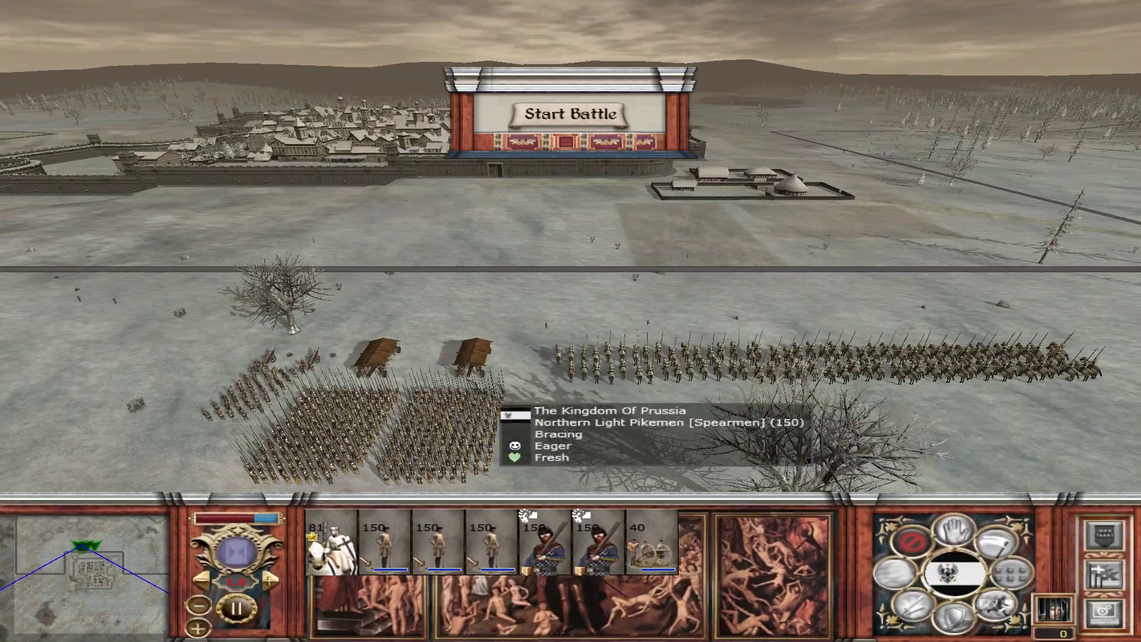
Deploy the two ram-carrying pikemen units in a column, with one infantry line to their left and two in front of the cavalry.
click(494, 417)
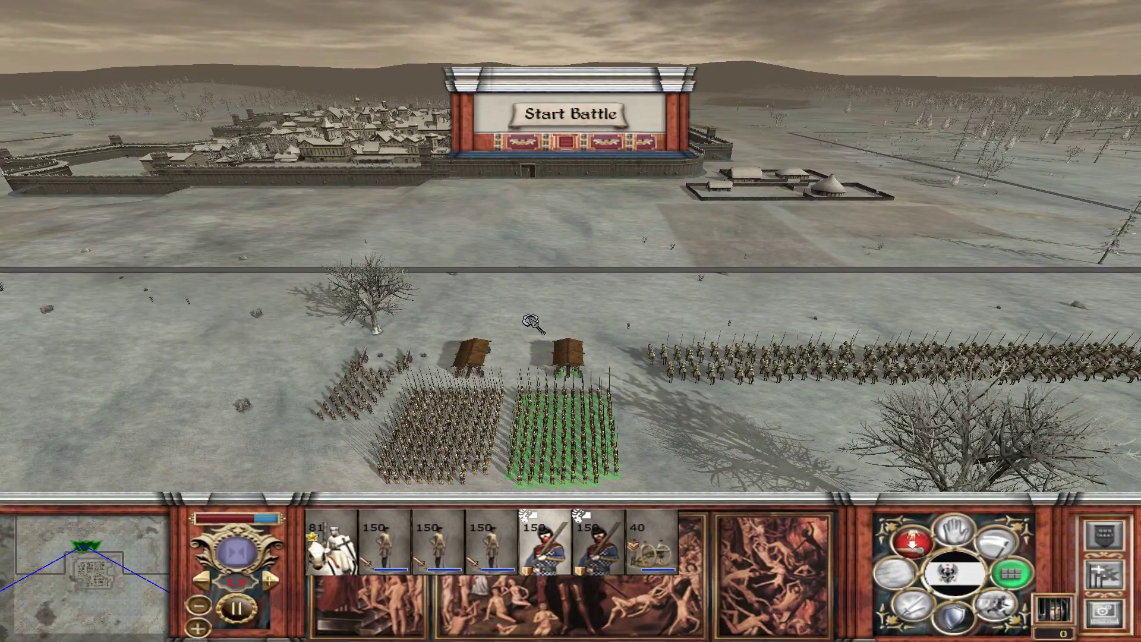
click(459, 431)
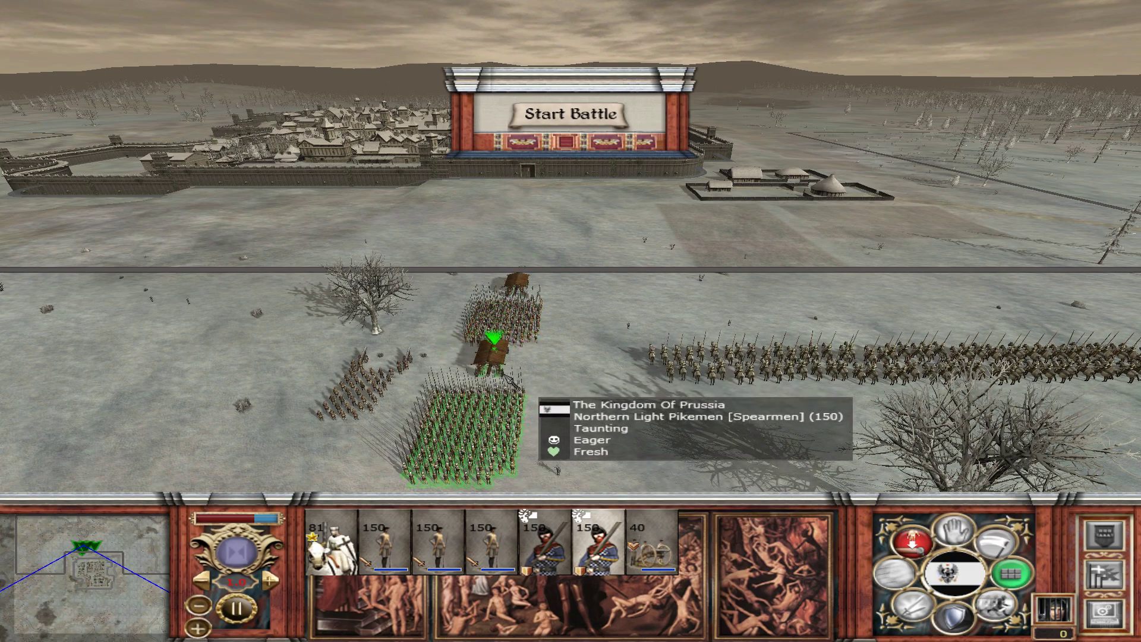
key(s)
key(a)
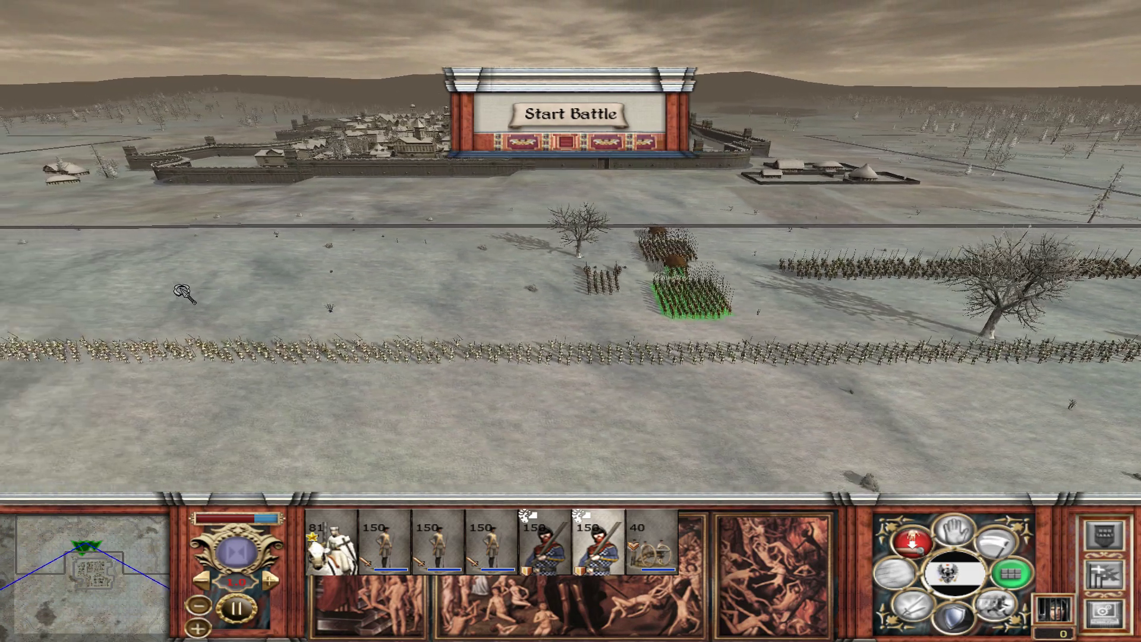
drag(579, 487, 575, 481)
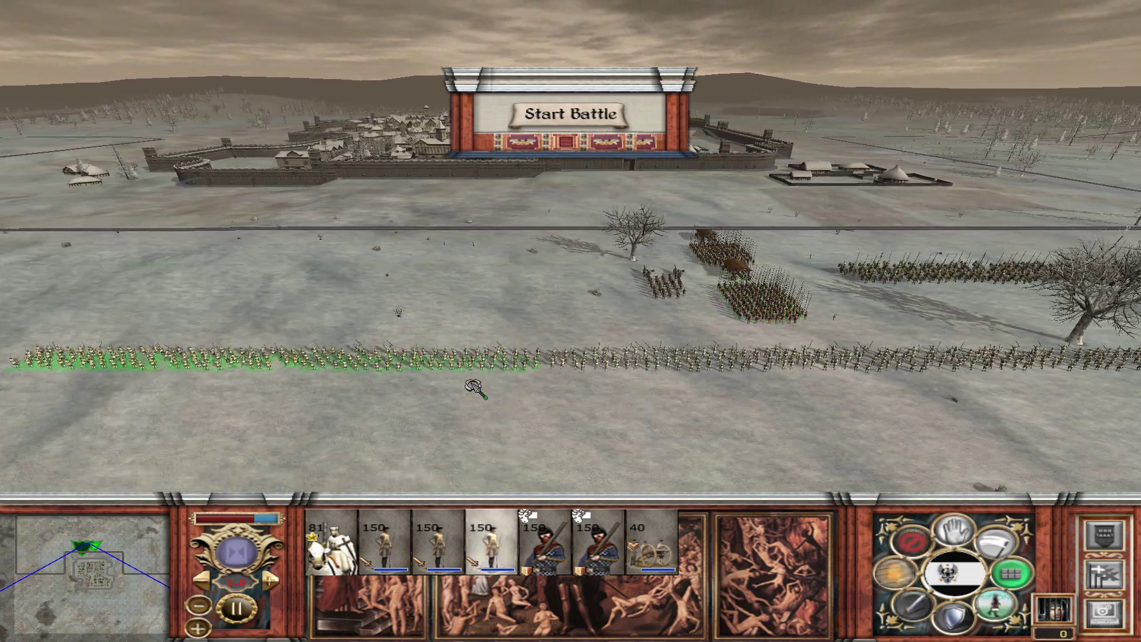
right_click(400, 248)
key(d)
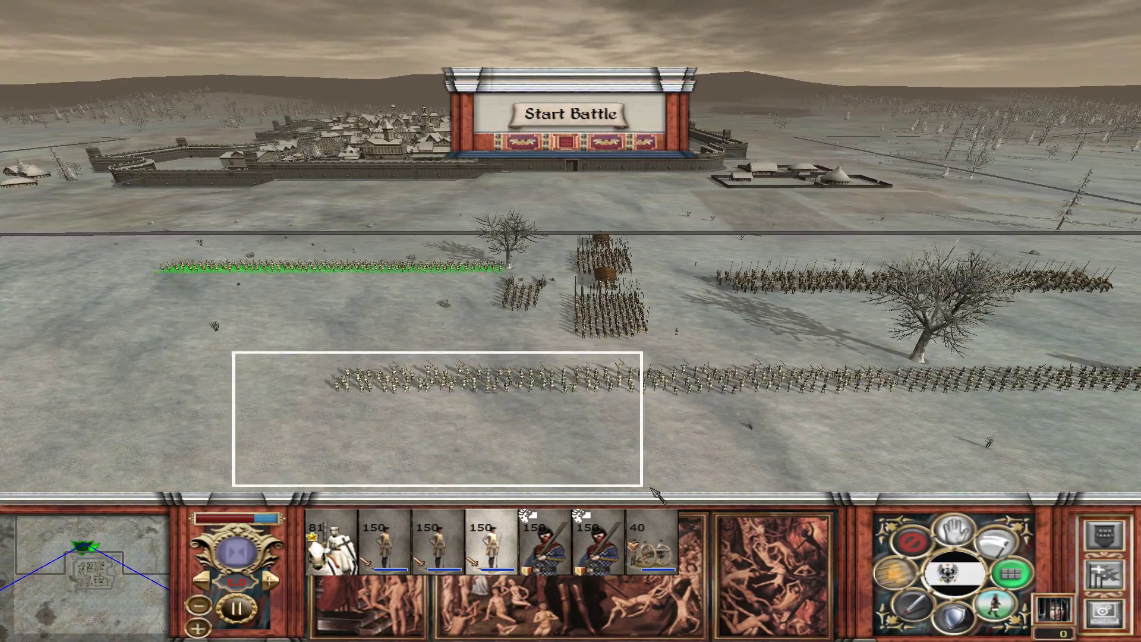
drag(646, 489, 648, 490)
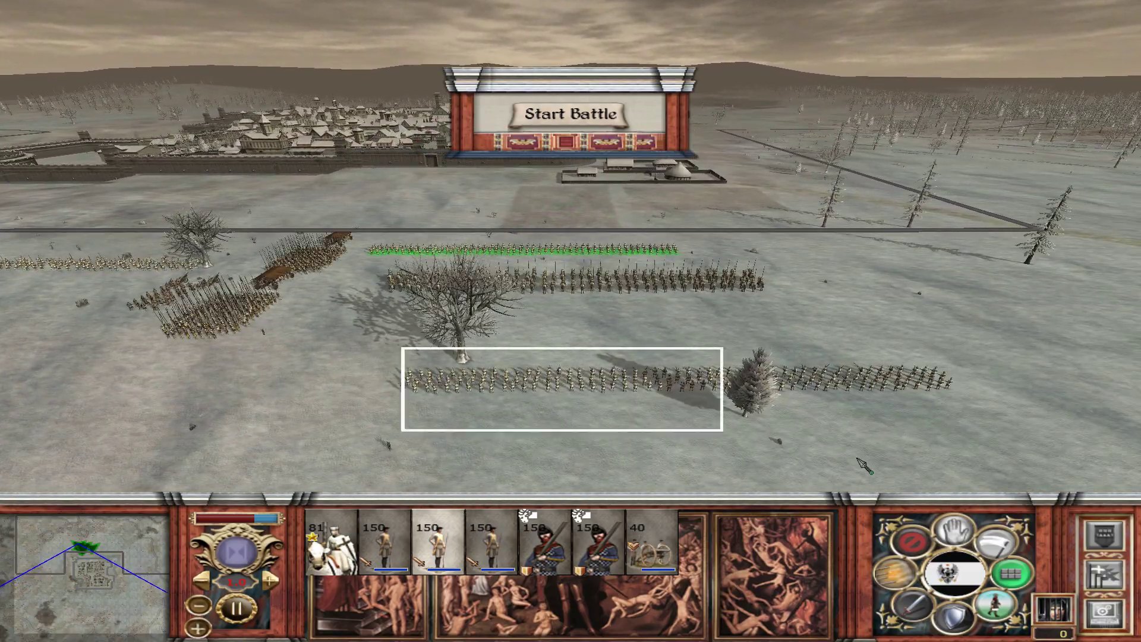
click(802, 384)
key(a)
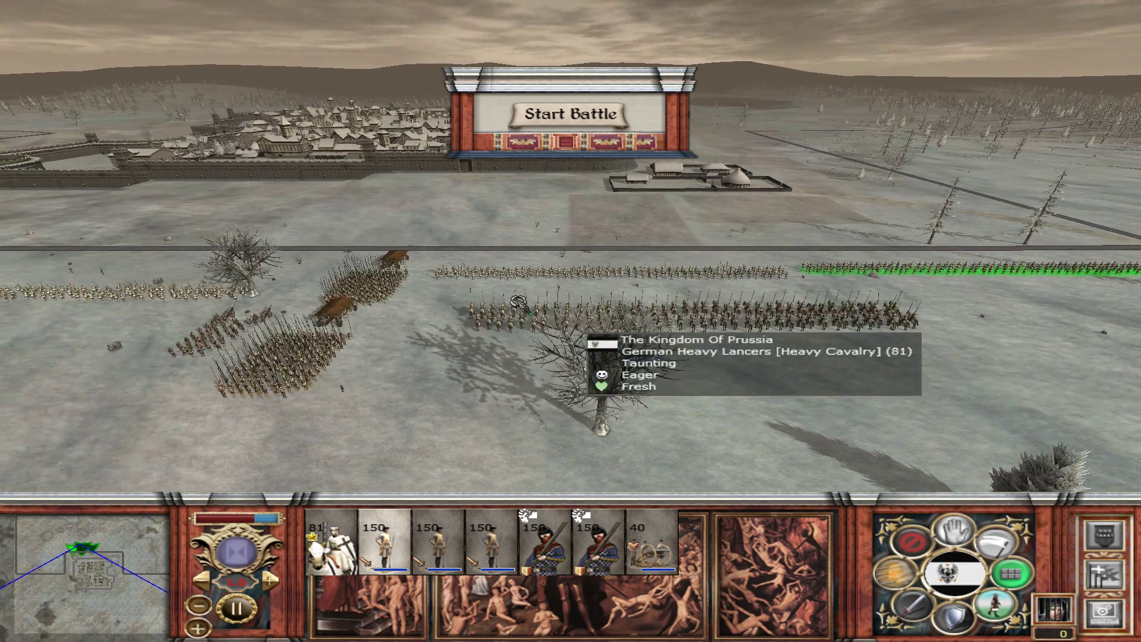
Start the battle and order the leading ram-carrying pikemen to attack the town's reinforced gates.
click(498, 324)
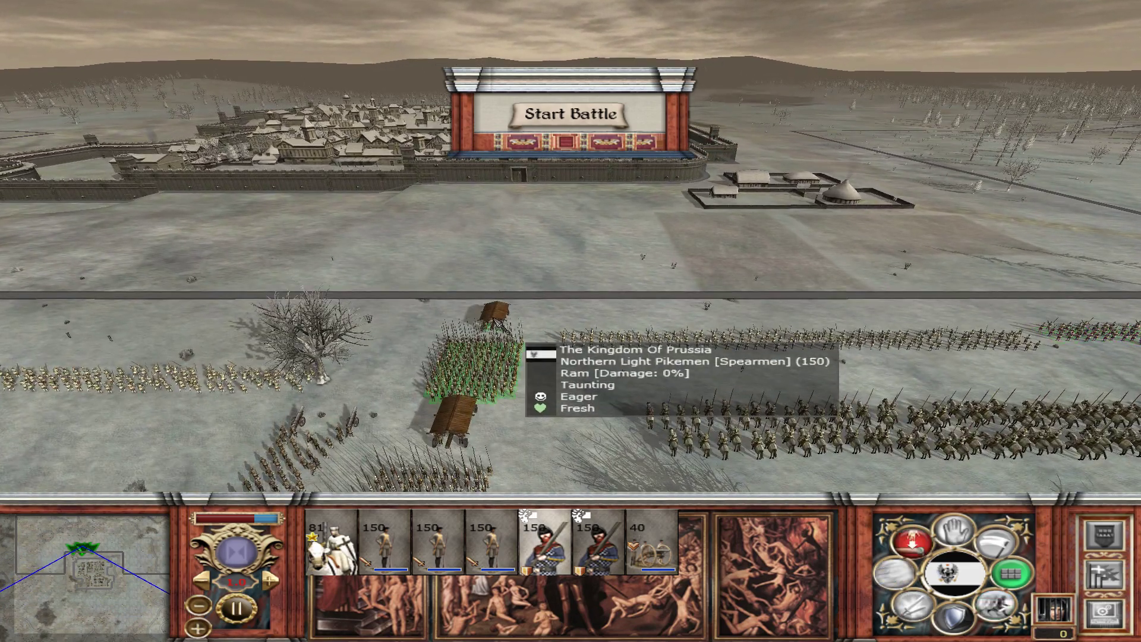
click(545, 114)
click(652, 542)
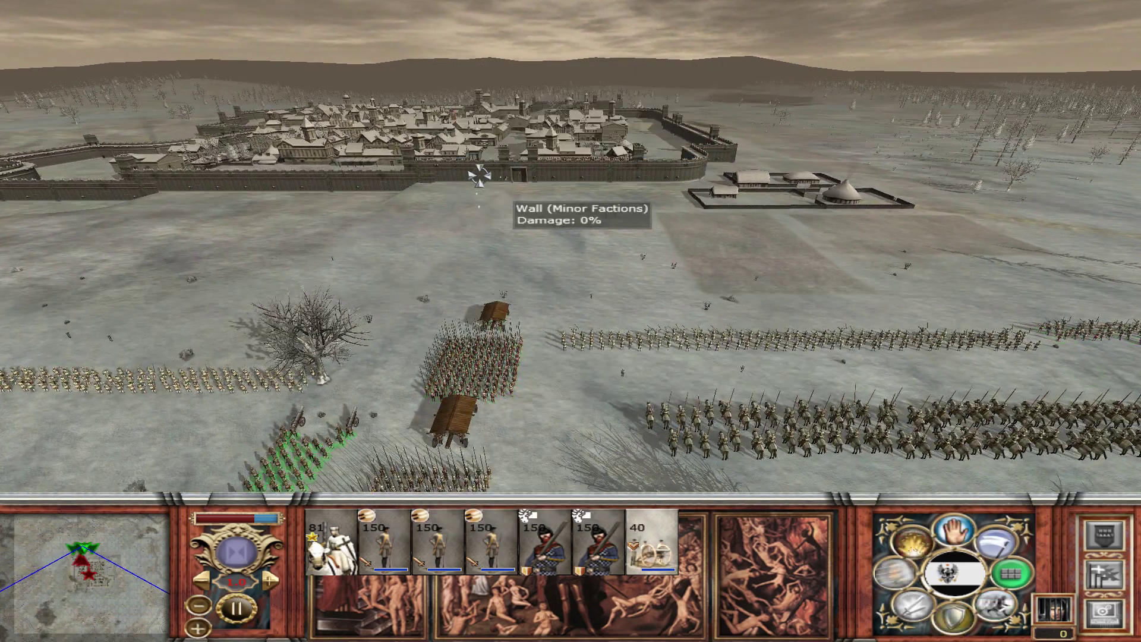
click(486, 301)
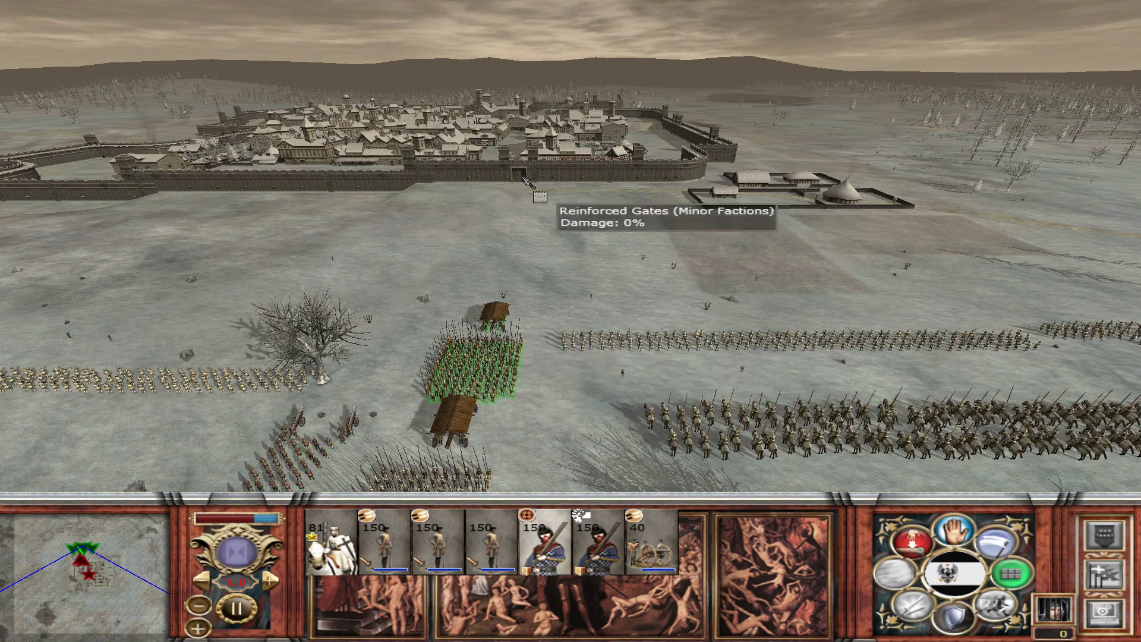
Advance the two infantry lines flanking the leading ram toward the town walls.
key(q)
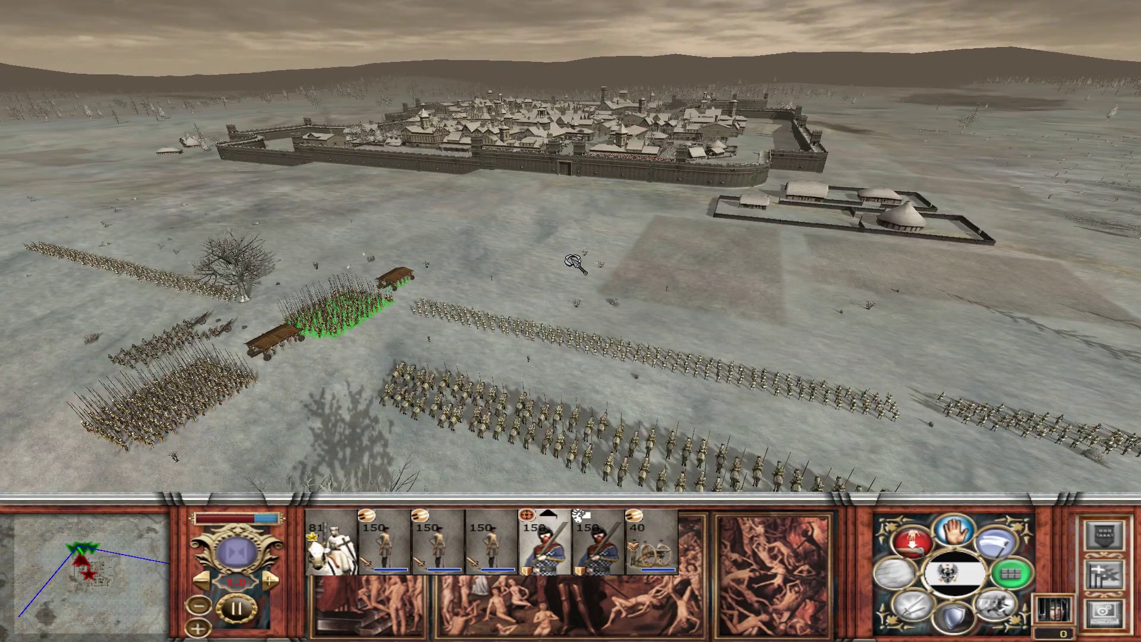
drag(818, 394, 818, 393)
right_click(772, 278)
key(w)
key(a)
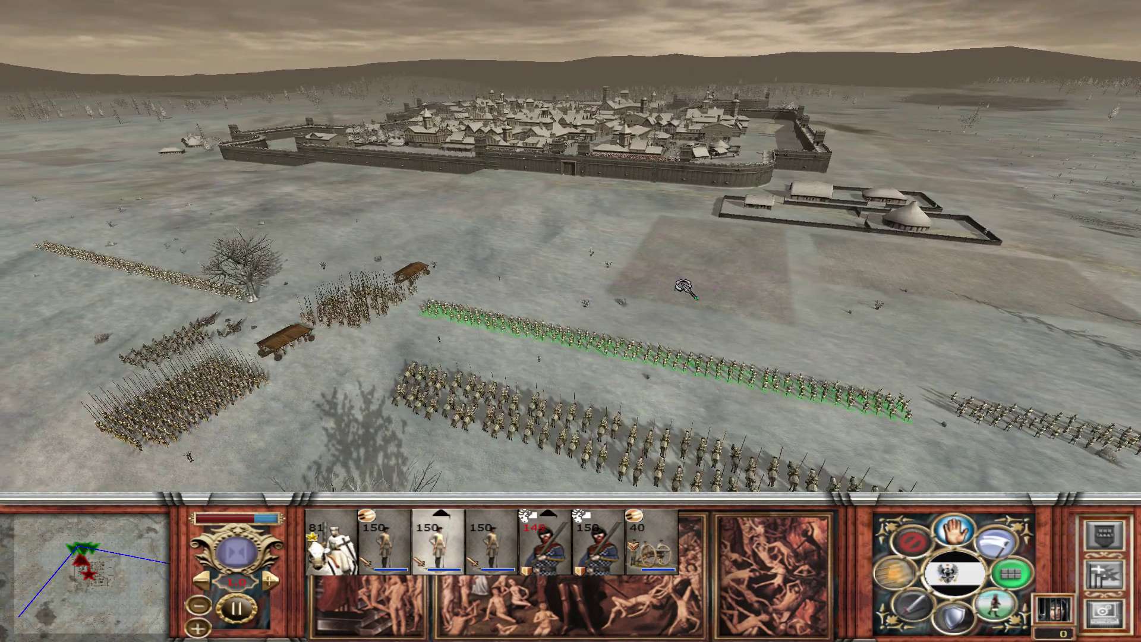
drag(91, 248, 361, 387)
key(w)
right_click(438, 270)
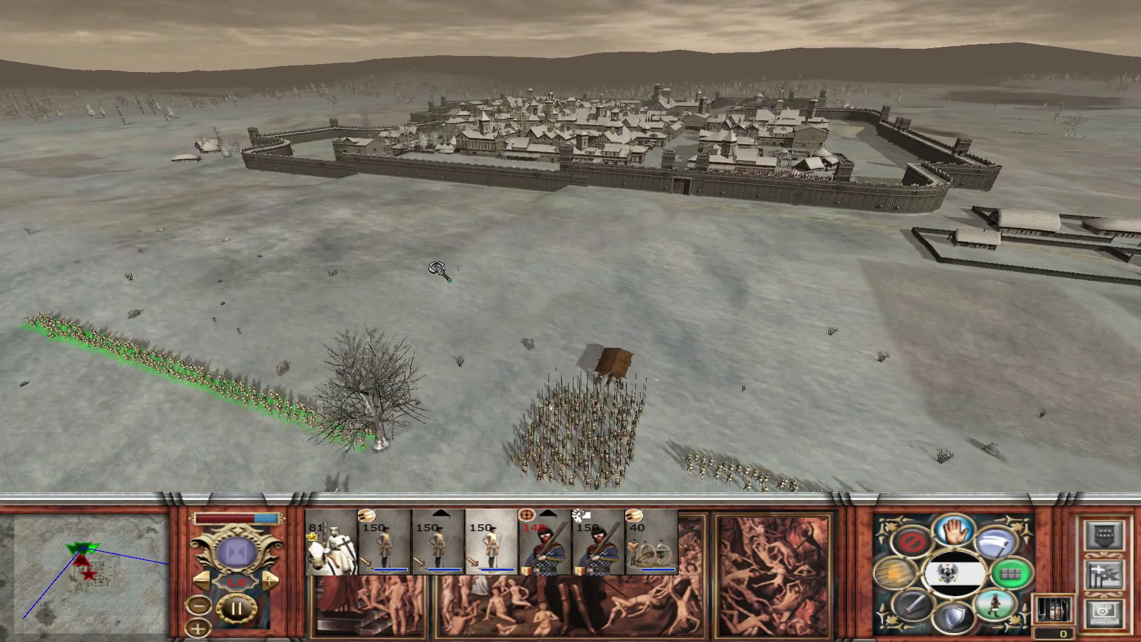
key(d)
key(d)
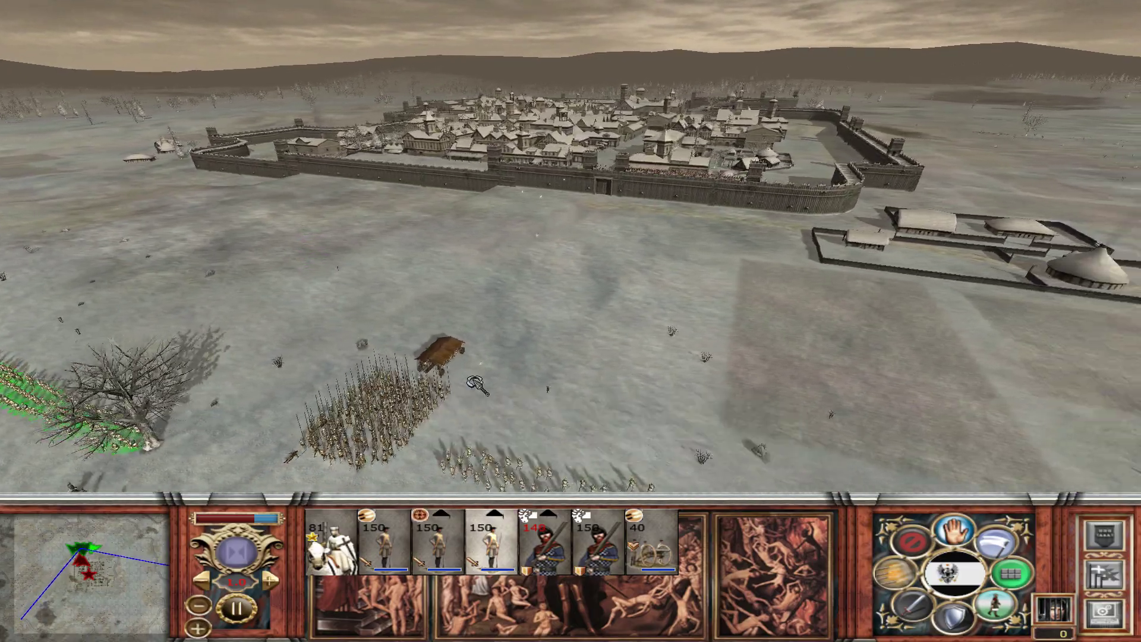
scroll(594, 345, up, 3)
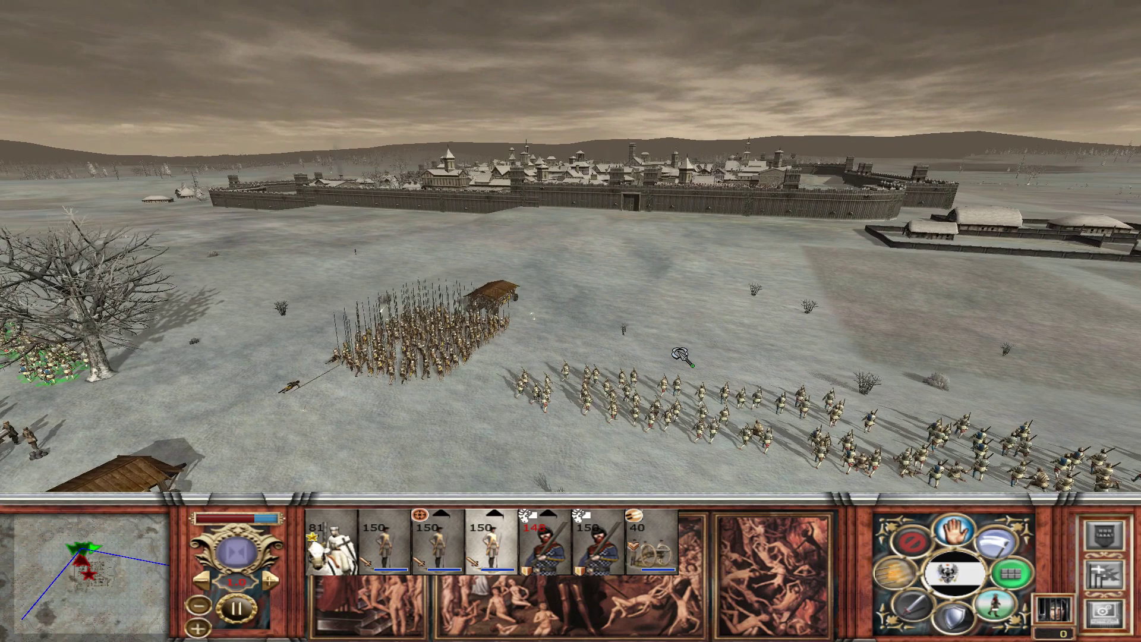
key(w)
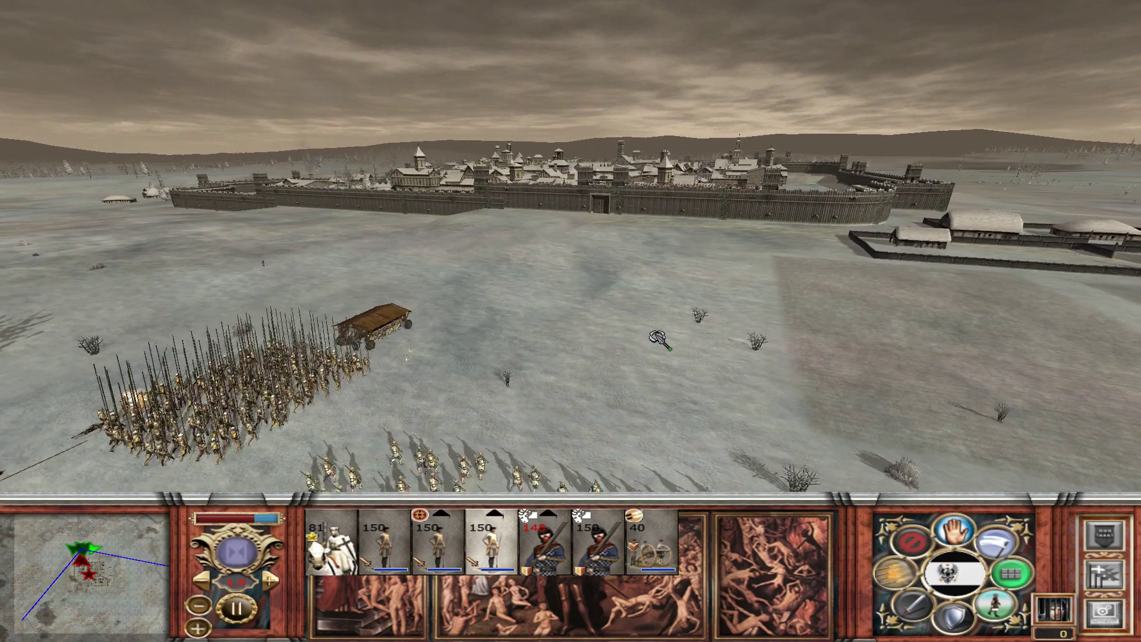
key(w)
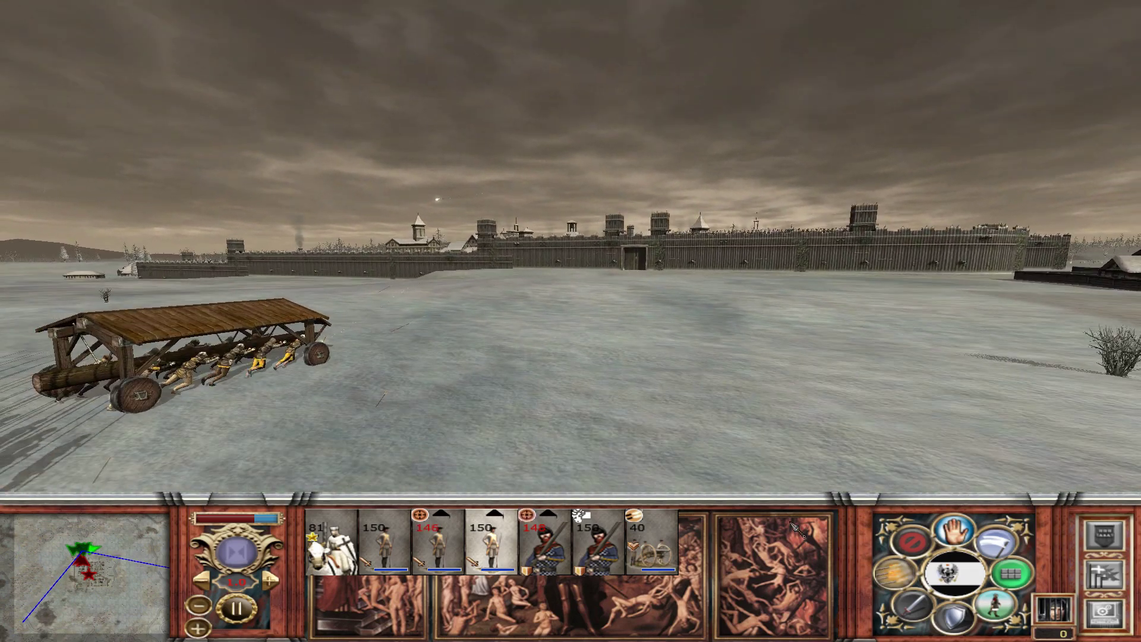